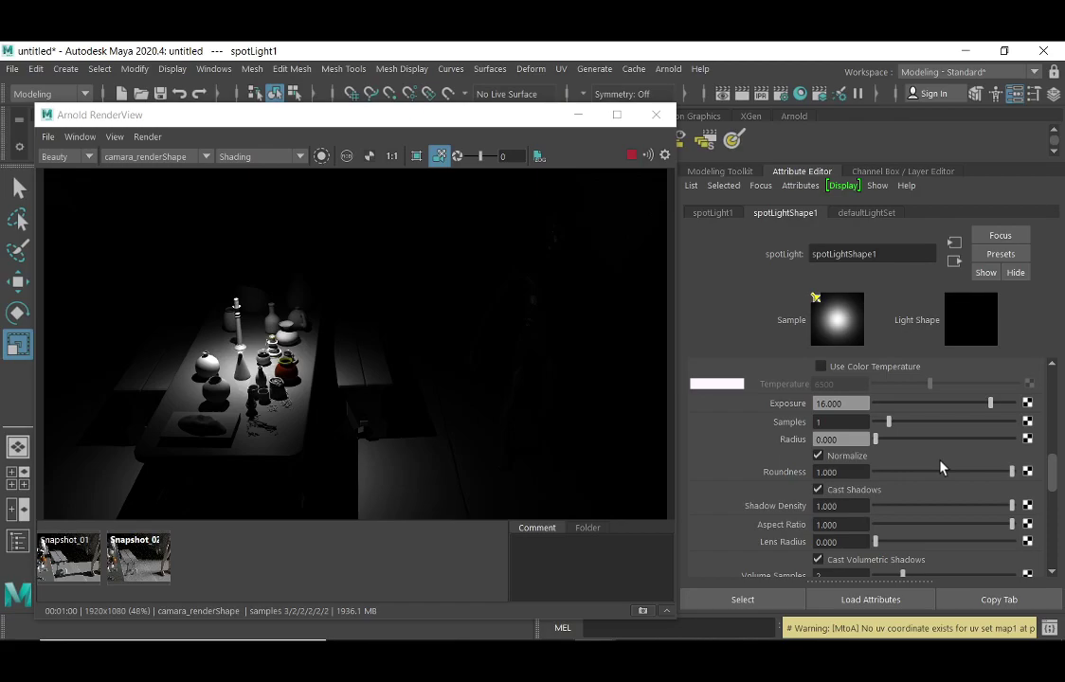
- Set the spot light's Penumbra Angle to 0
left_click_drag(1051, 471, 1049, 390)
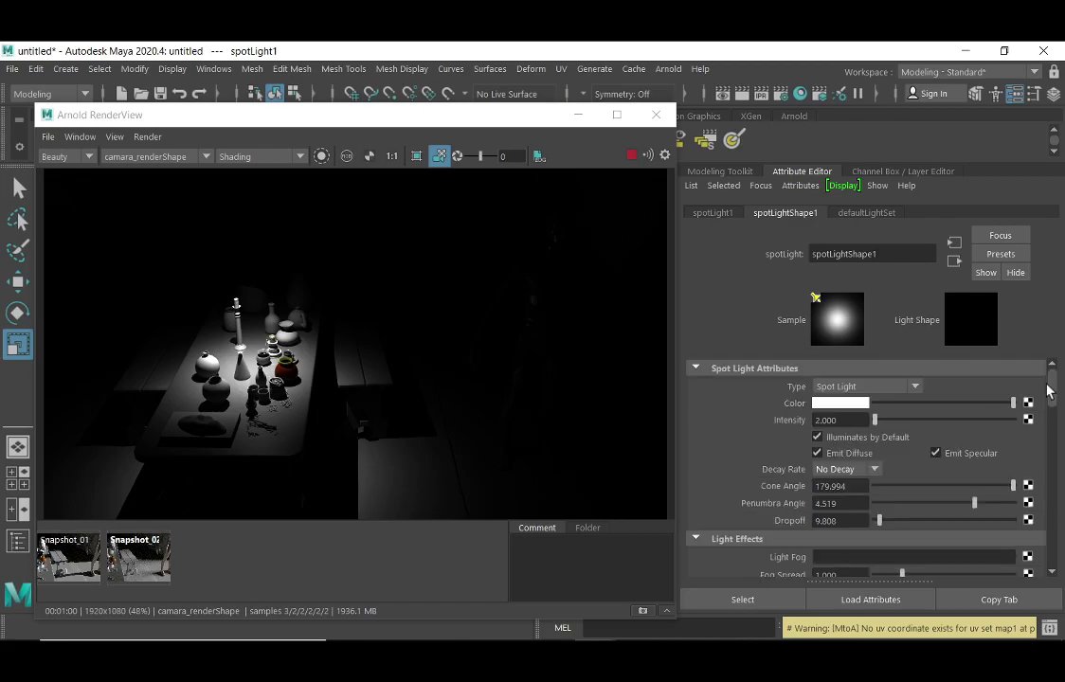
double_click(839, 503)
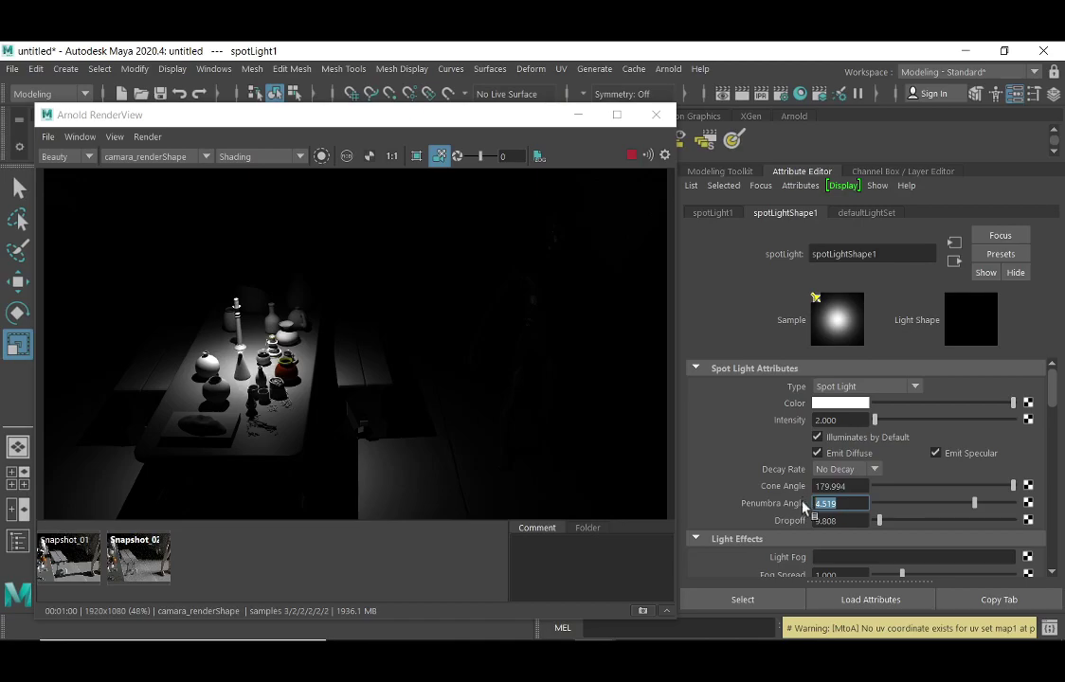
type("0")
key("Return")
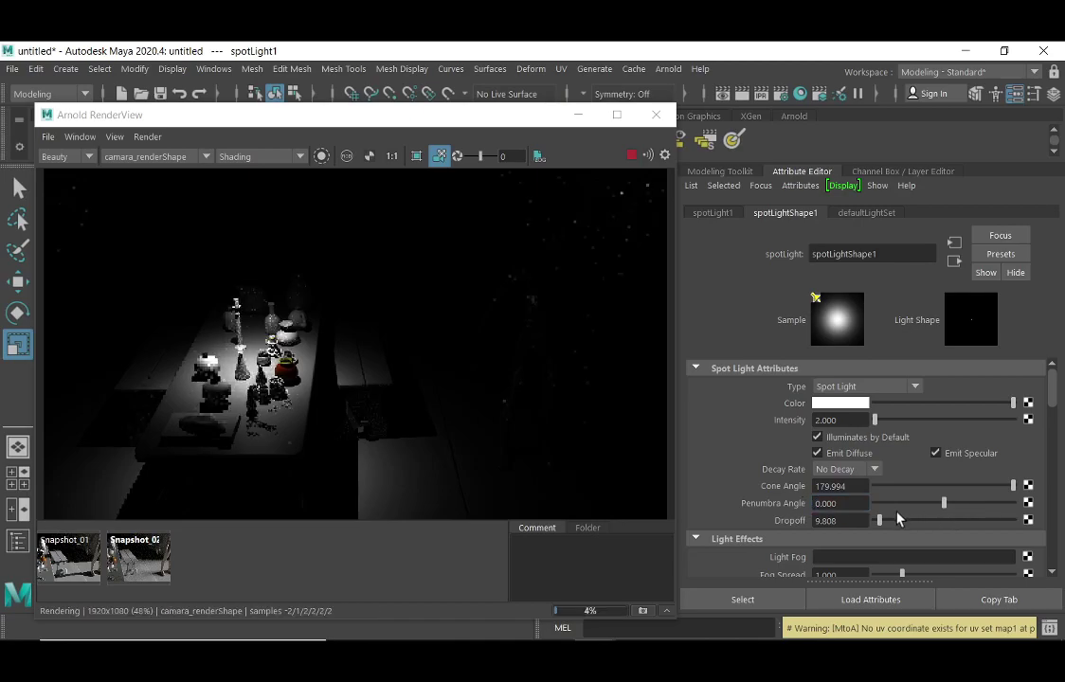
- Set the spot light's Dropoff to 0 and reduce its Cone Angle to about 80.5
double_click(840, 521)
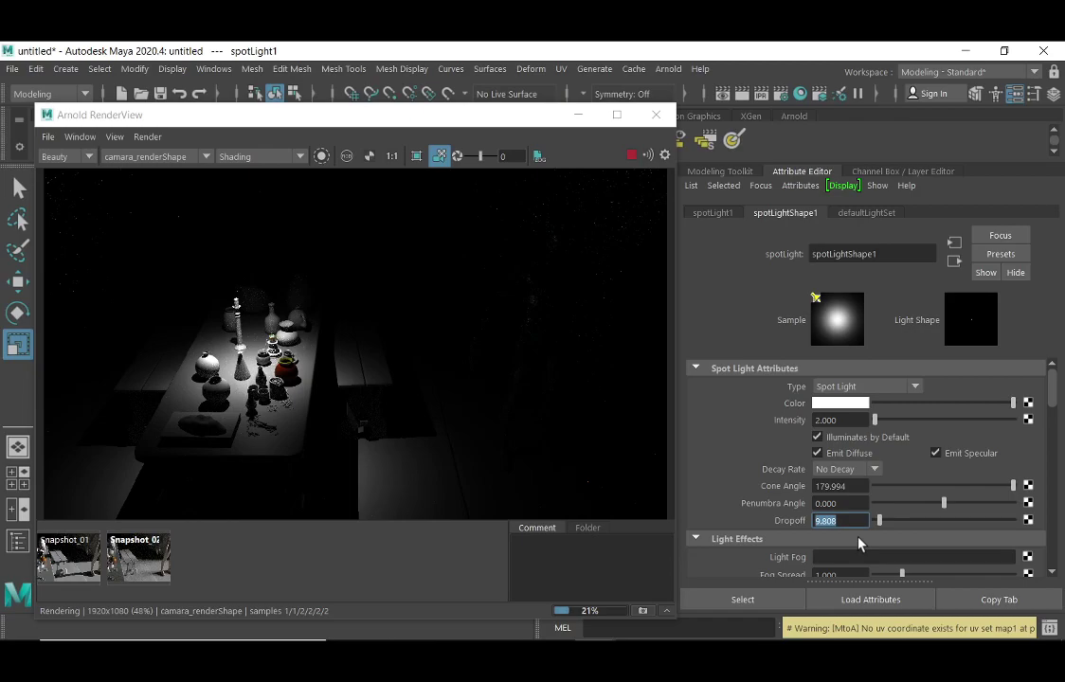
type("1")
key("Return")
left_click(865, 524)
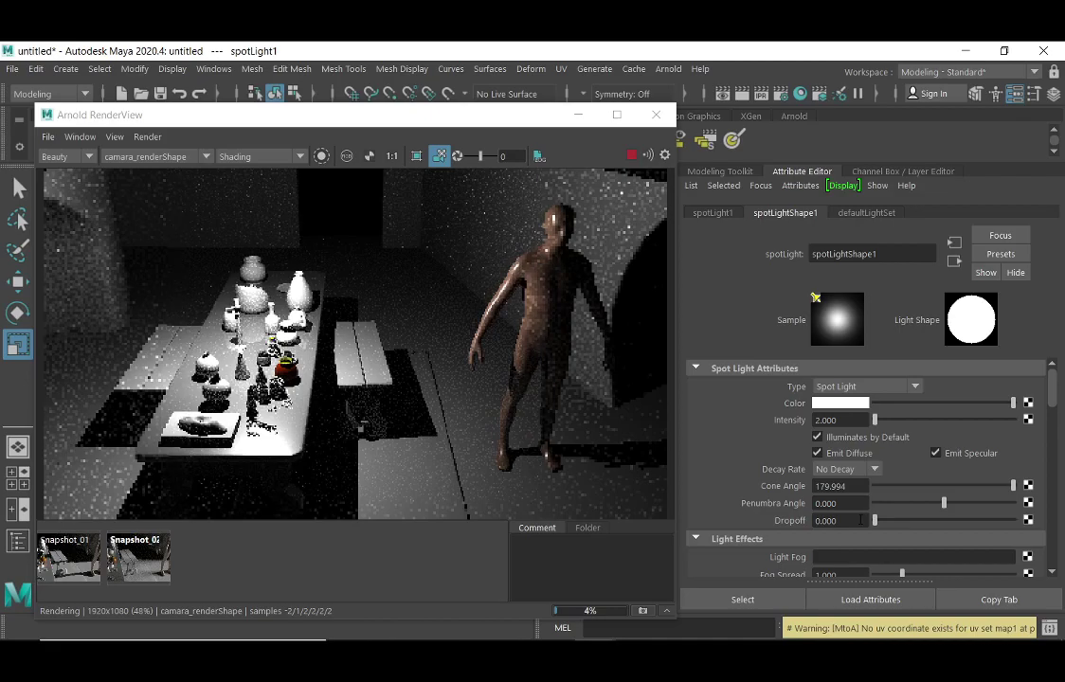
left_click_drag(1013, 485, 936, 488)
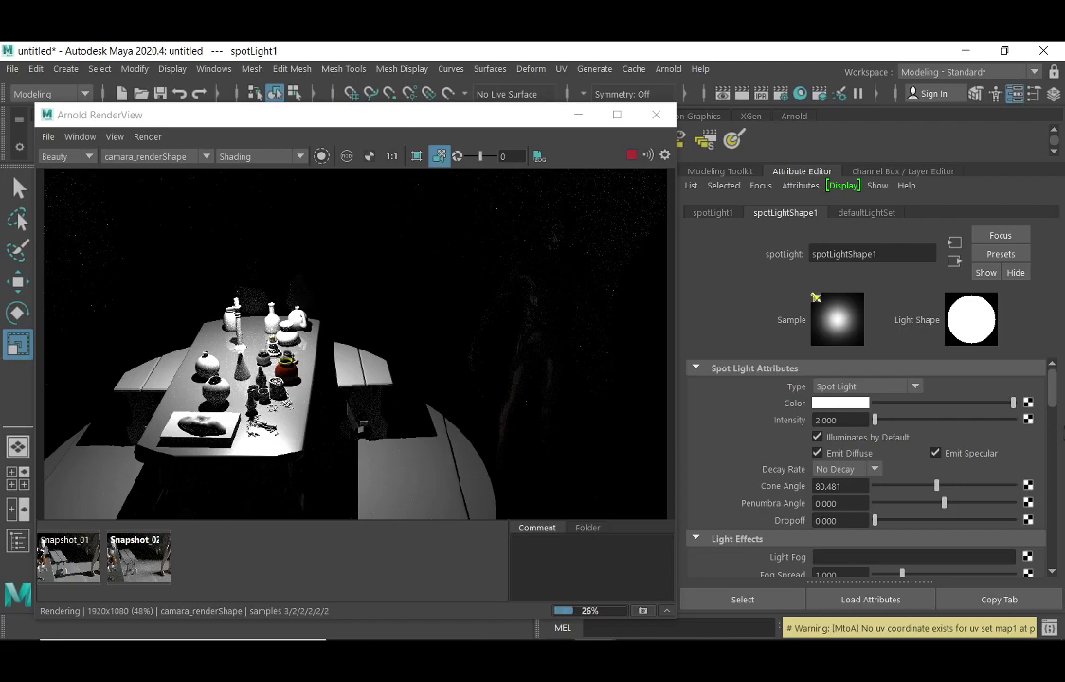
- Set the spot light's Radius to 30 in its Arnold attributes
left_click_drag(1053, 380, 1050, 480)
left_click(814, 424)
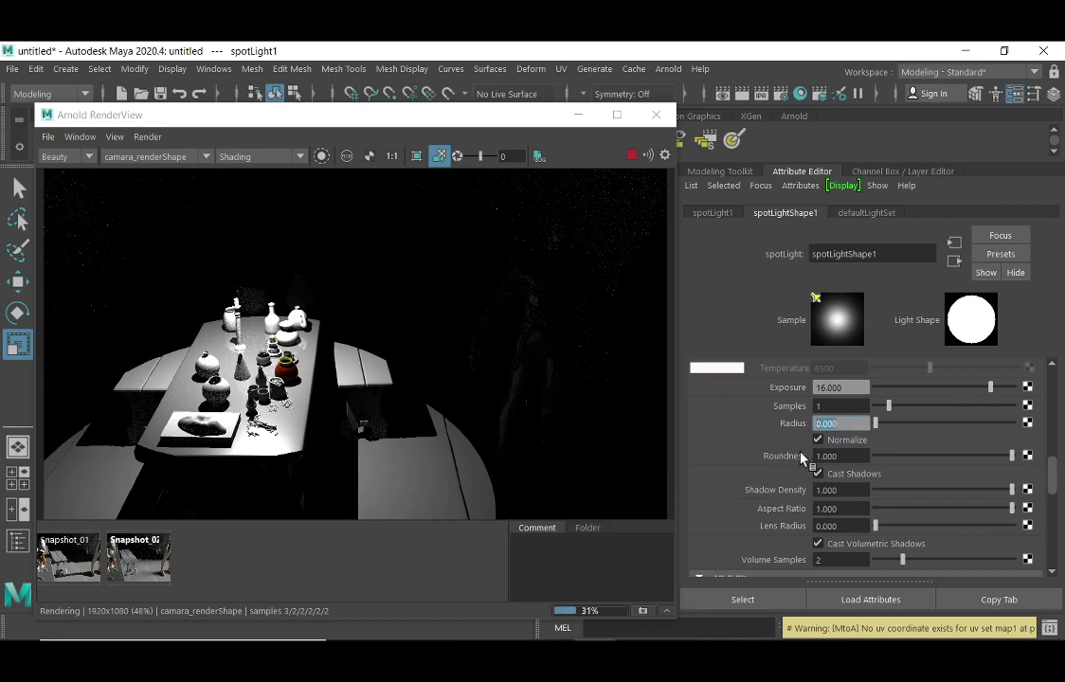
type("30")
key("Return")
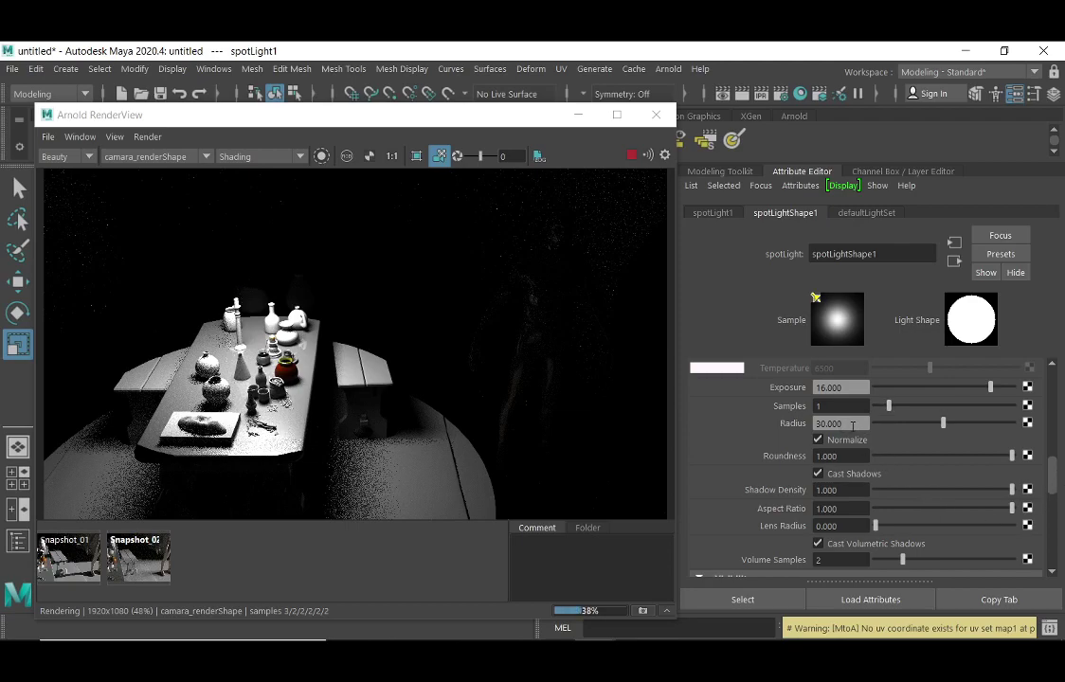
- Raise the spot light's Samples to 20
left_click_drag(855, 425, 806, 432)
left_click(818, 440)
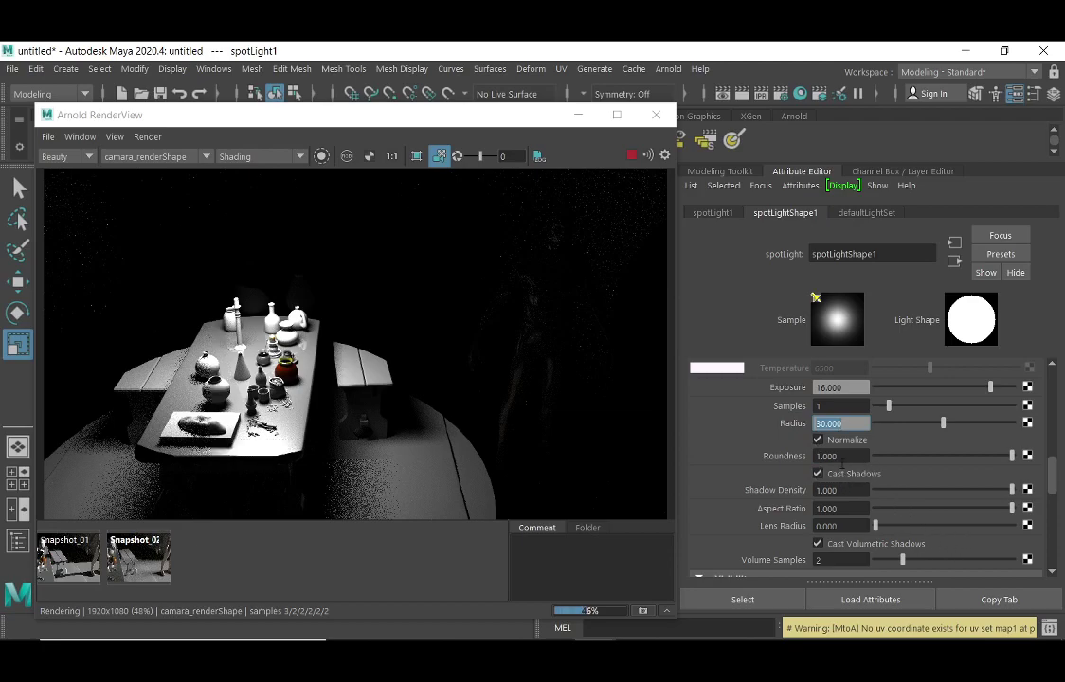
key("shift+Tab")
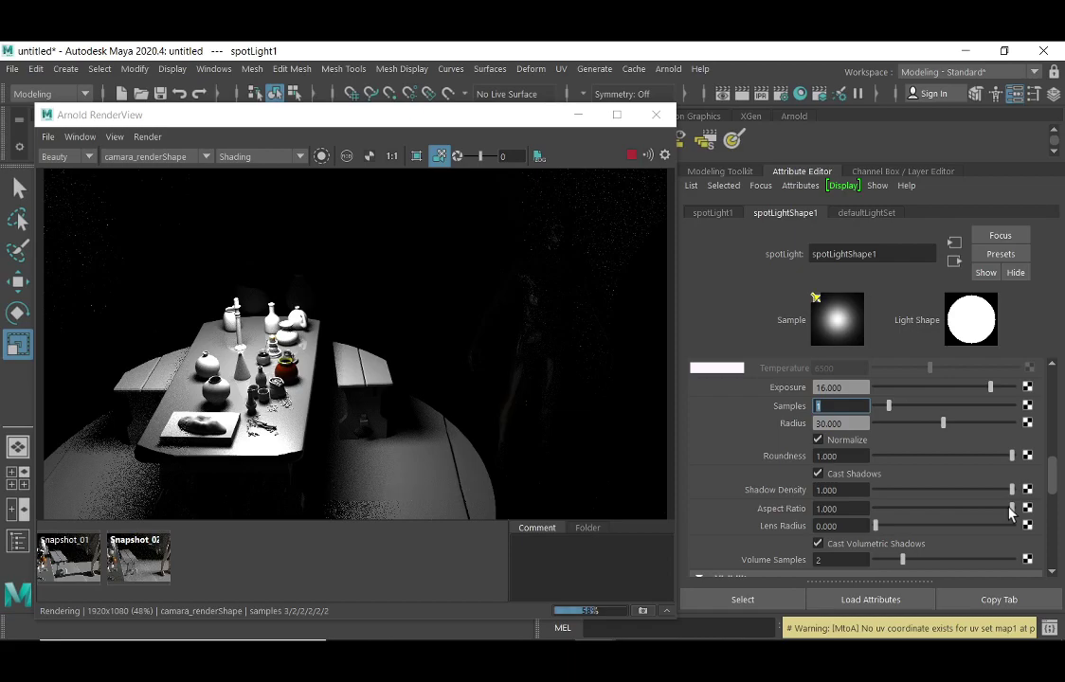
type("20")
key("Return")
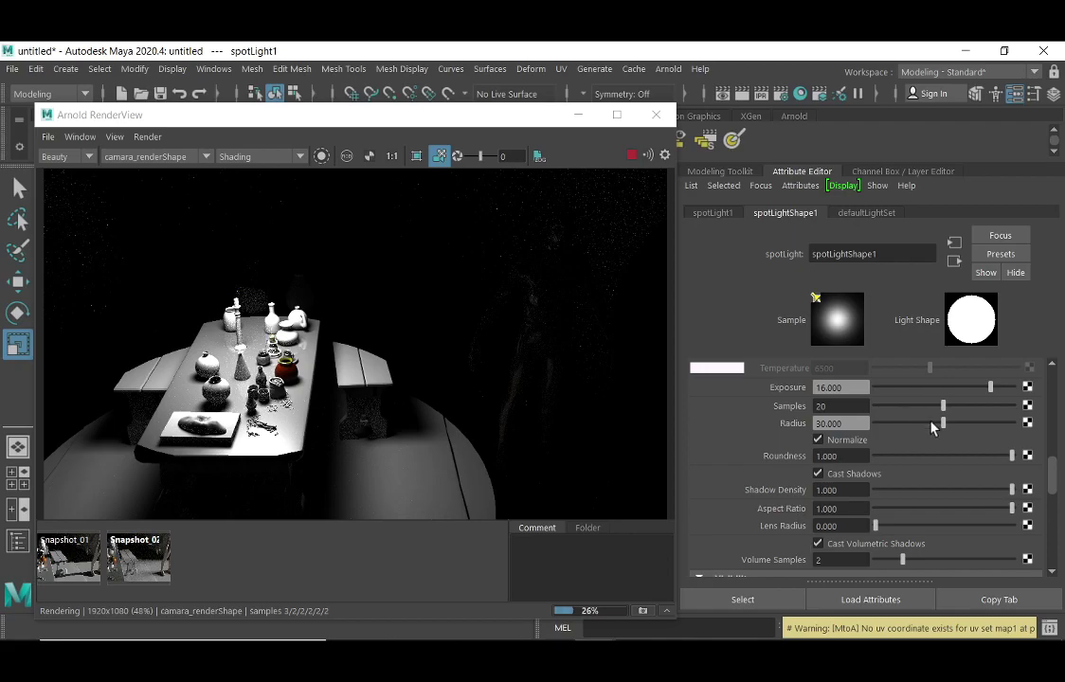
left_click_drag(1053, 483, 1053, 378)
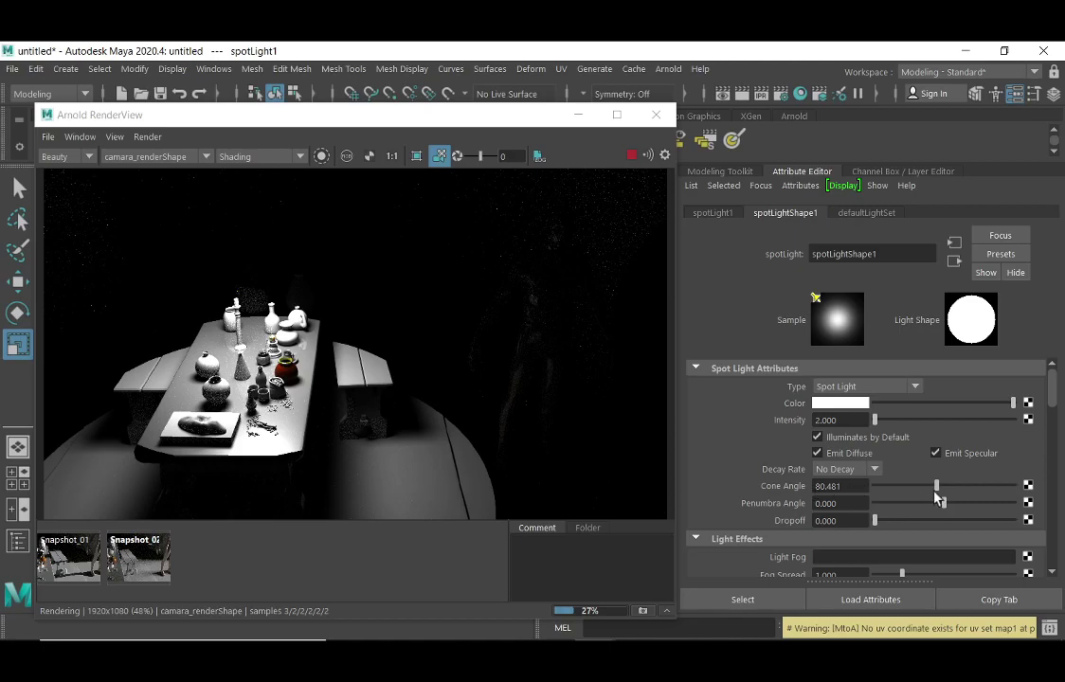
left_click(891, 607)
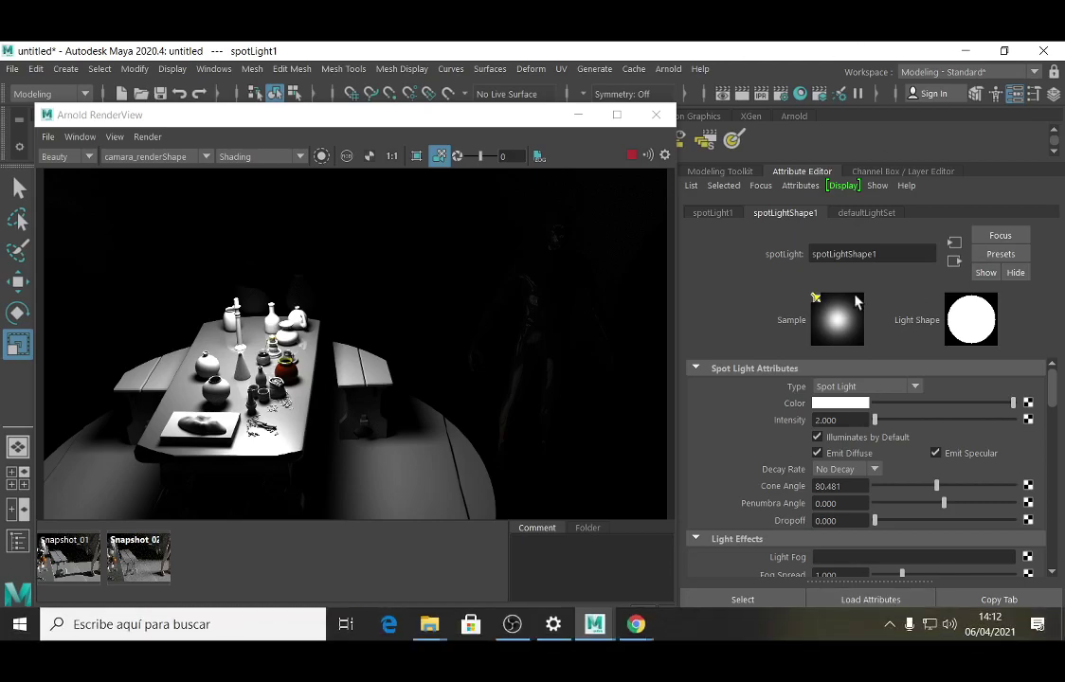
- Crop the render to a rectangular region over the table's far half and shift the region towards the table's middle and right bench
left_click(416, 158)
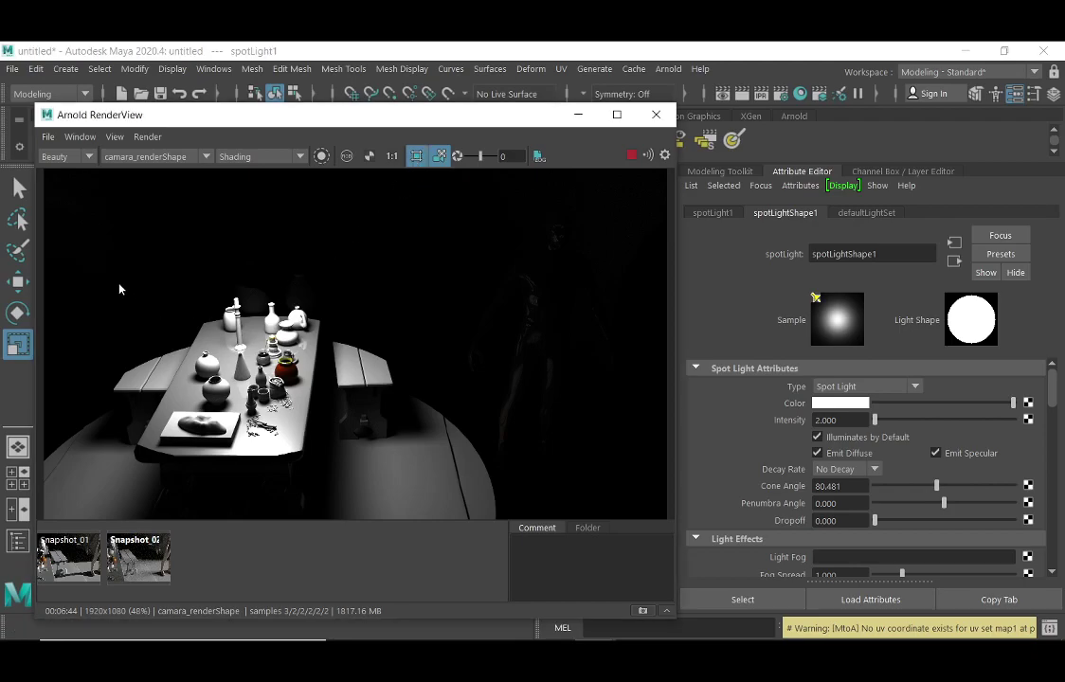
left_click_drag(163, 278, 361, 377)
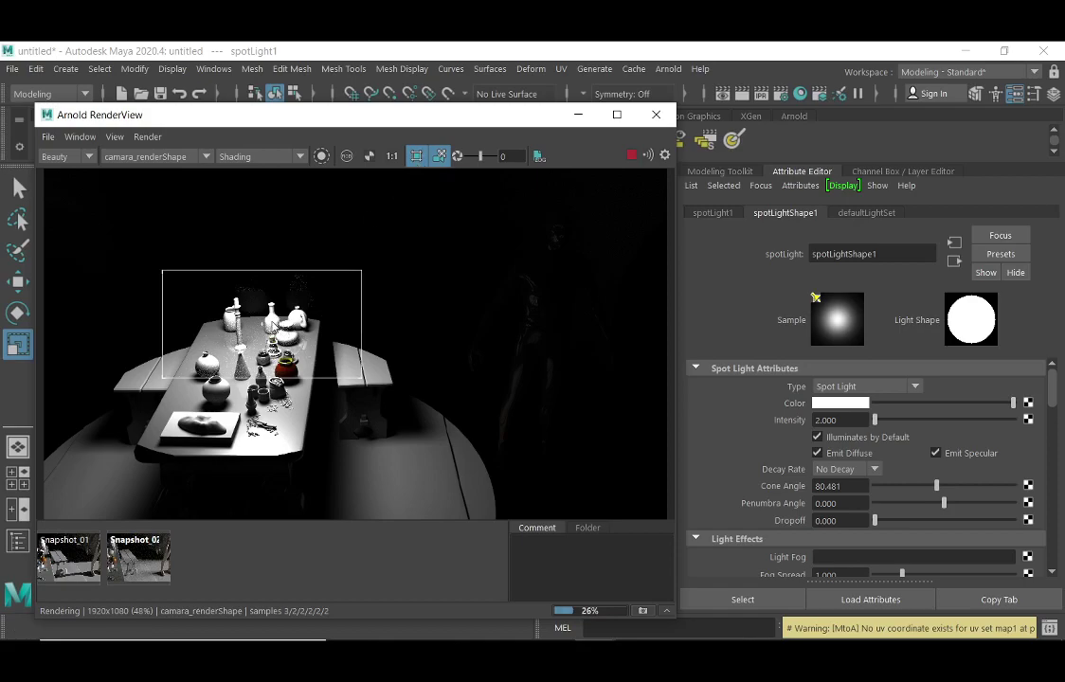
left_click_drag(273, 336, 321, 378)
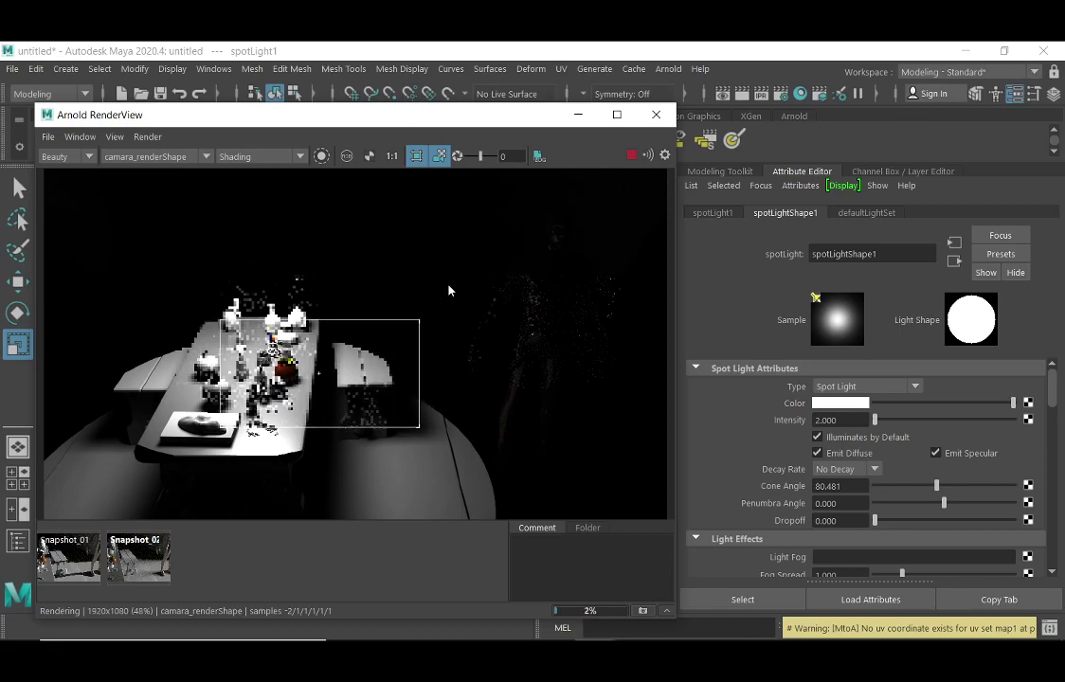
- Stop and restart the cropped render and turn off the crop region
left_click(632, 155)
left_click(632, 156)
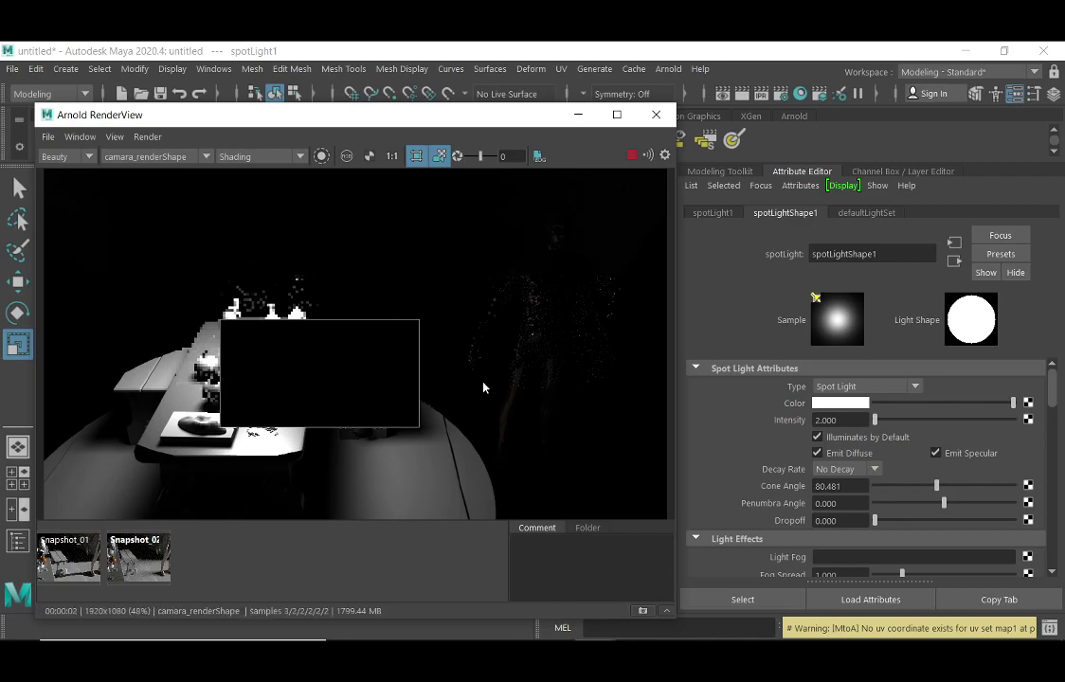
left_click(317, 378)
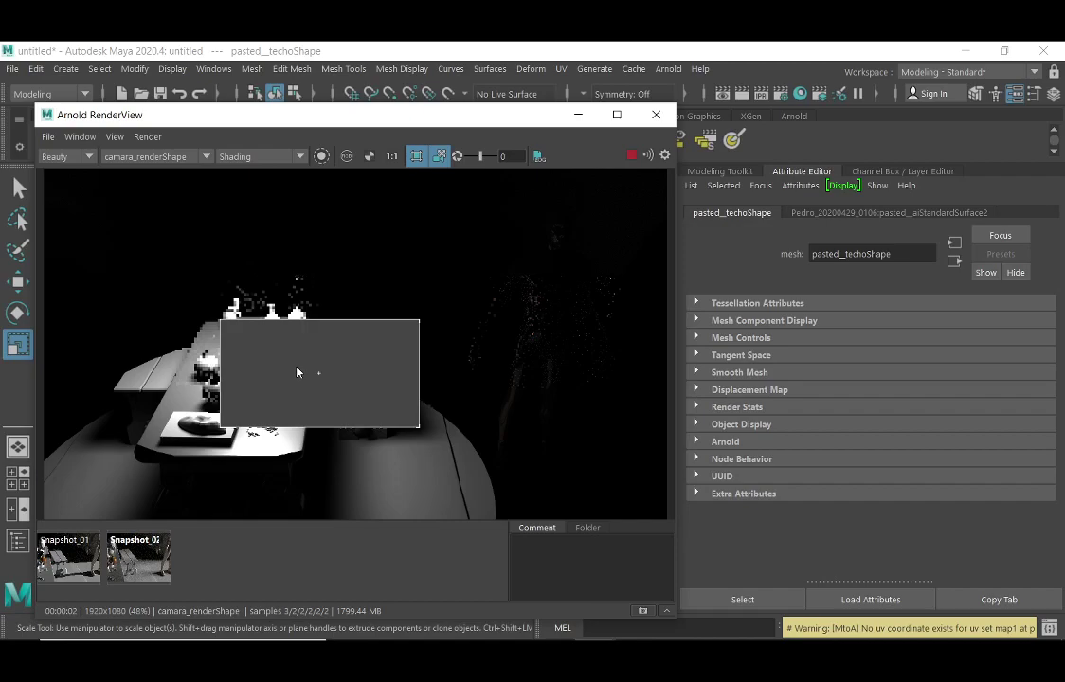
left_click(416, 156)
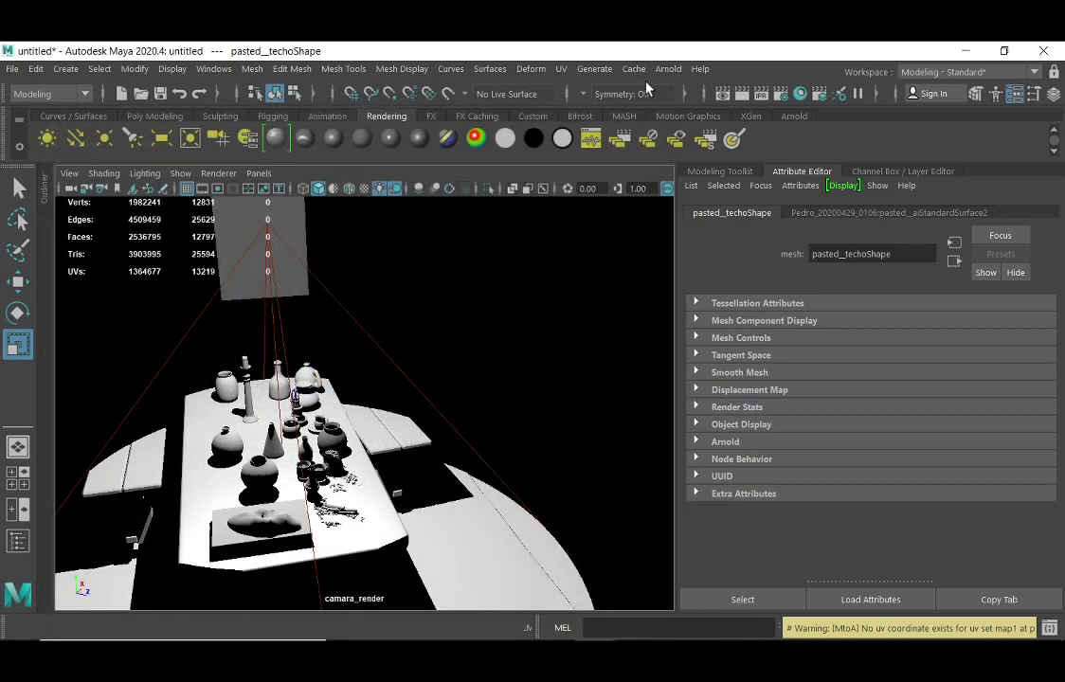
- Open the Arnold RenderView again and test a crop region over the objects at the table's far end, switching it off when finished
left_click(668, 68)
left_click(697, 101)
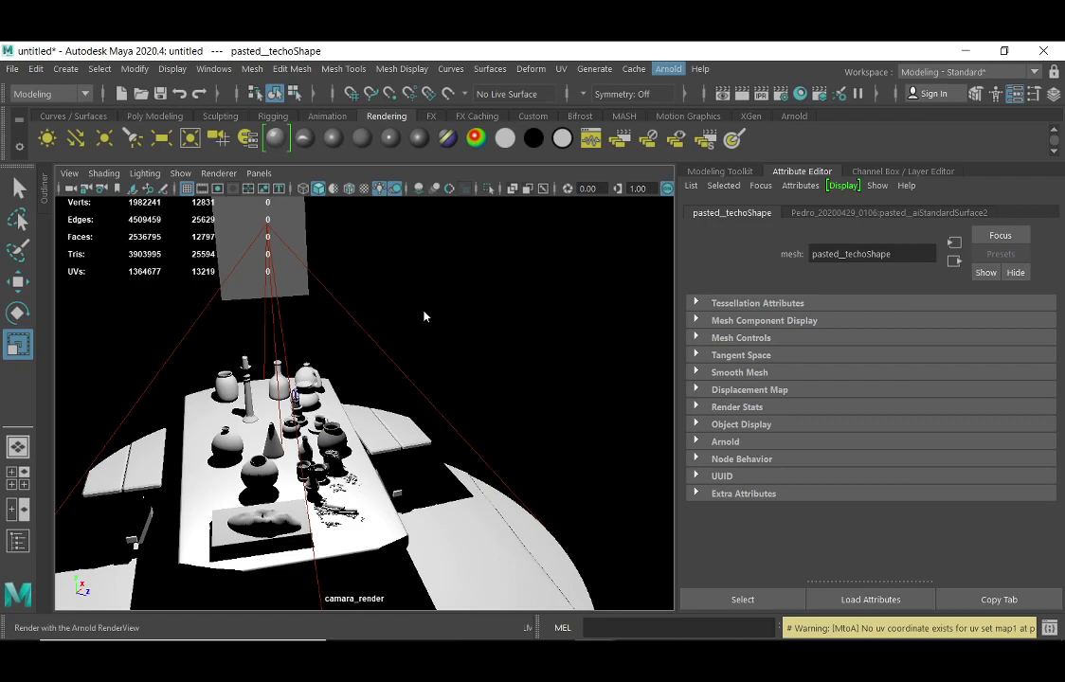
left_click(417, 156)
mouse_move(207, 239)
left_mouse_down()
mouse_move(250, 284)
mouse_move(377, 351)
left_mouse_up()
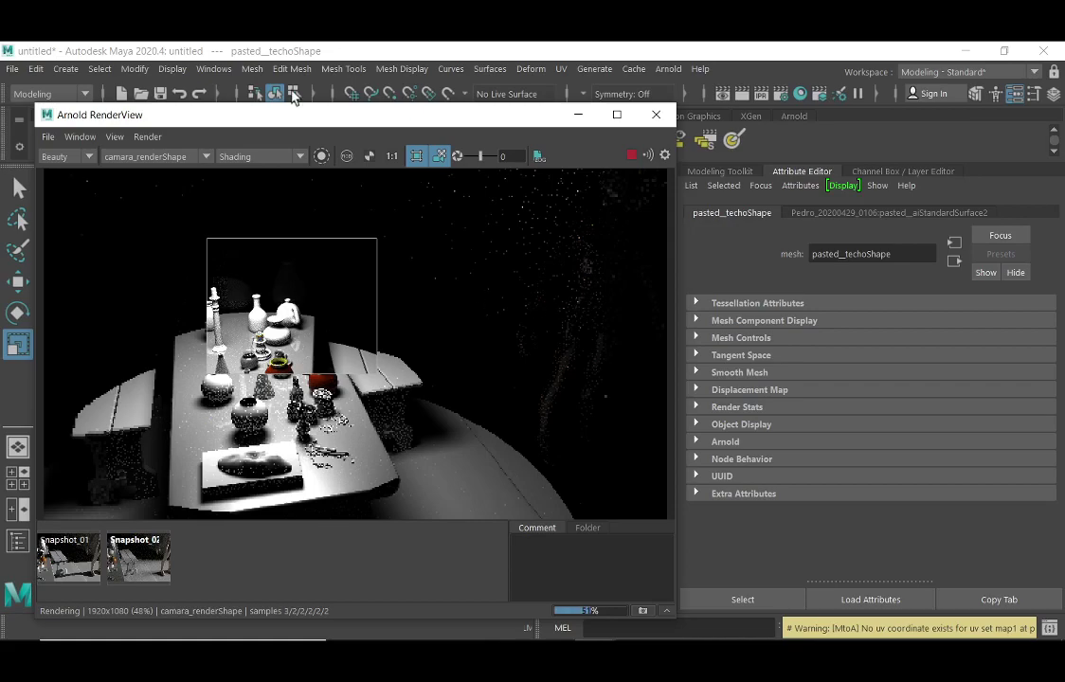
left_click(416, 156)
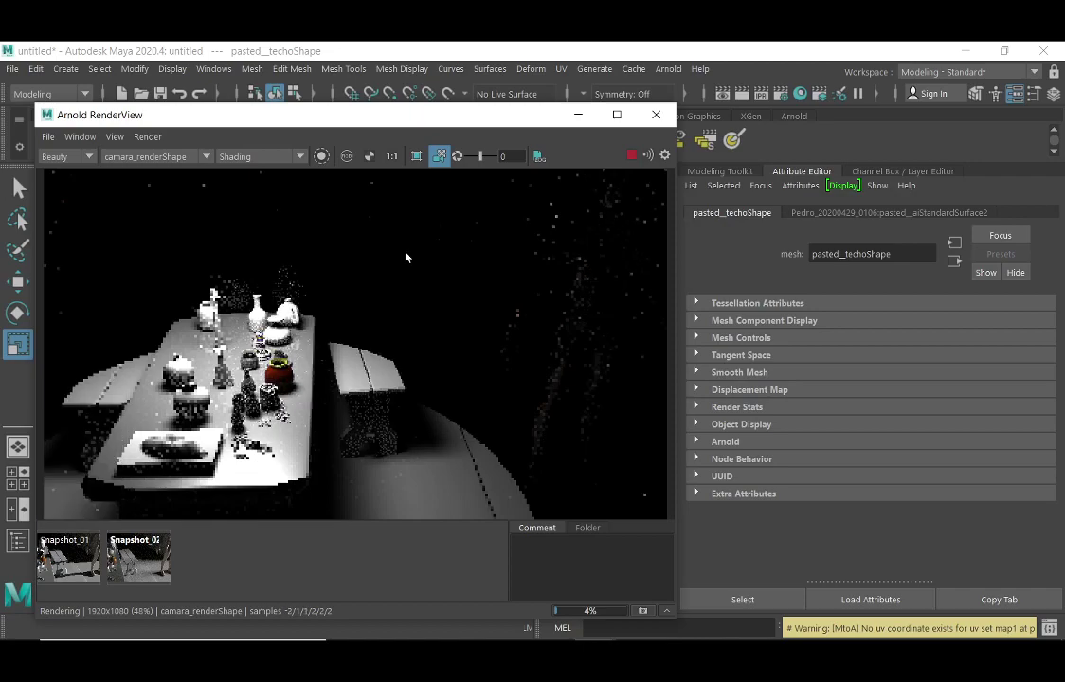
- Render only a crop region around the vases and candlestick on the table and return to the full frame
left_click(416, 155)
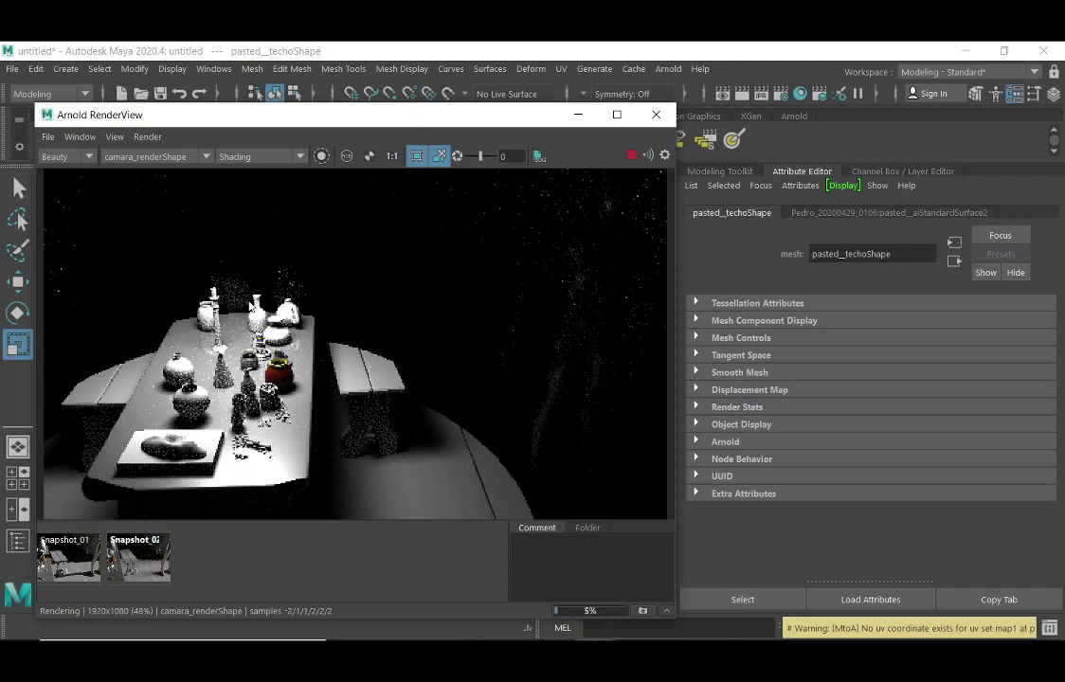
left_click_drag(130, 273, 283, 403)
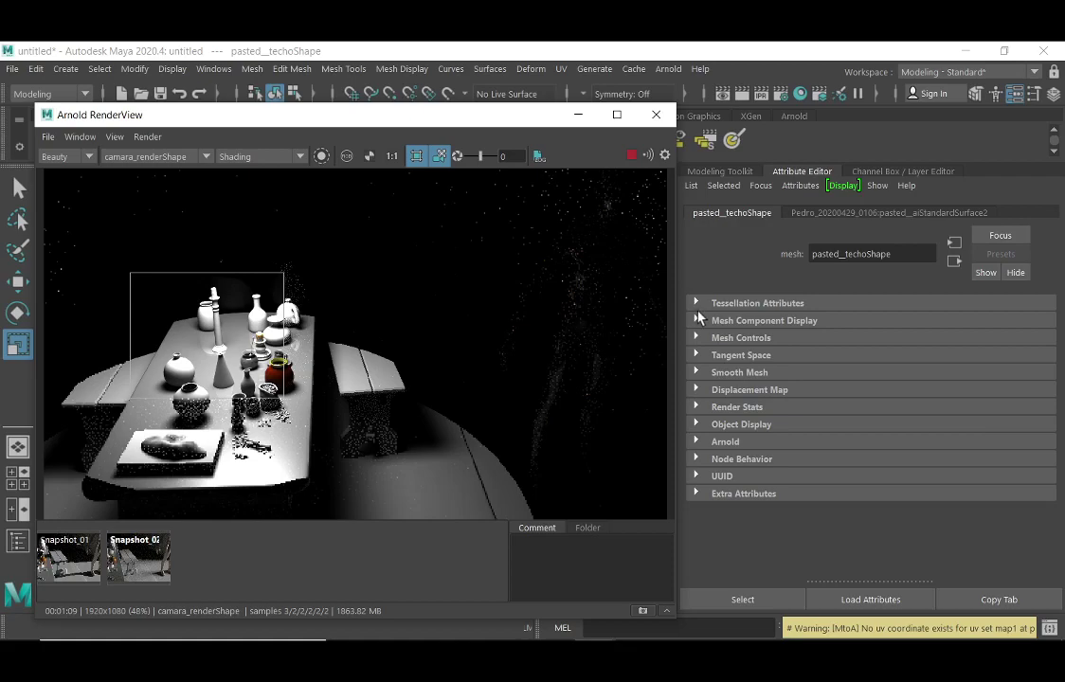
left_click(417, 157)
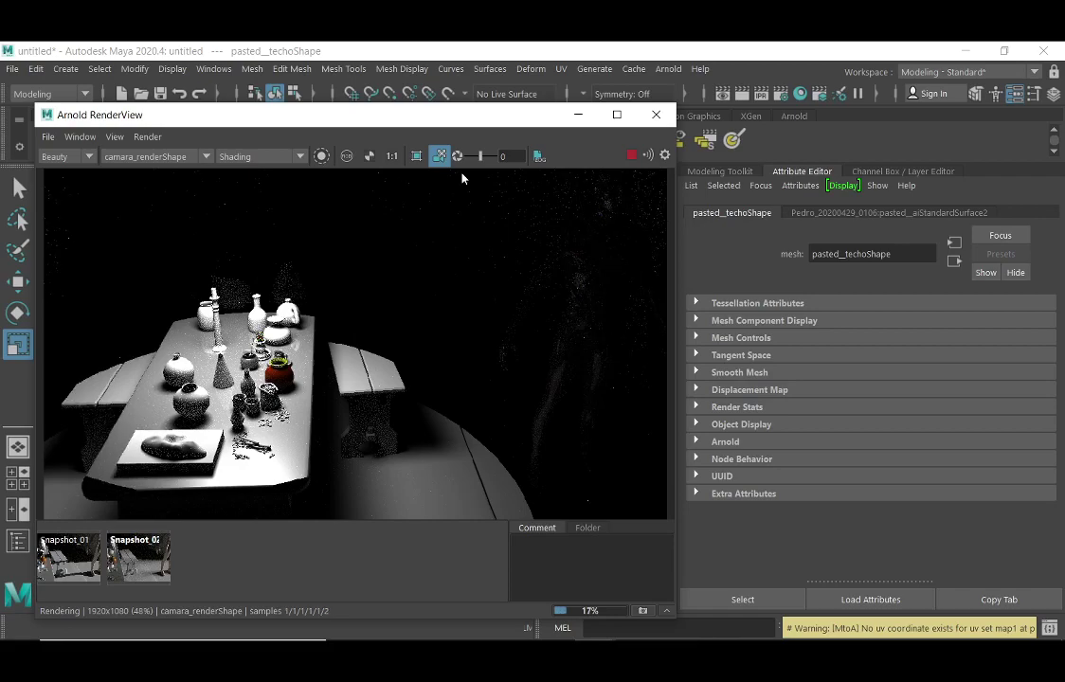
- Try a brighter display exposure in the render view and reset it to 0
mouse_move(482, 156)
left_mouse_down()
mouse_move(471, 157)
mouse_move(483, 157)
left_mouse_up()
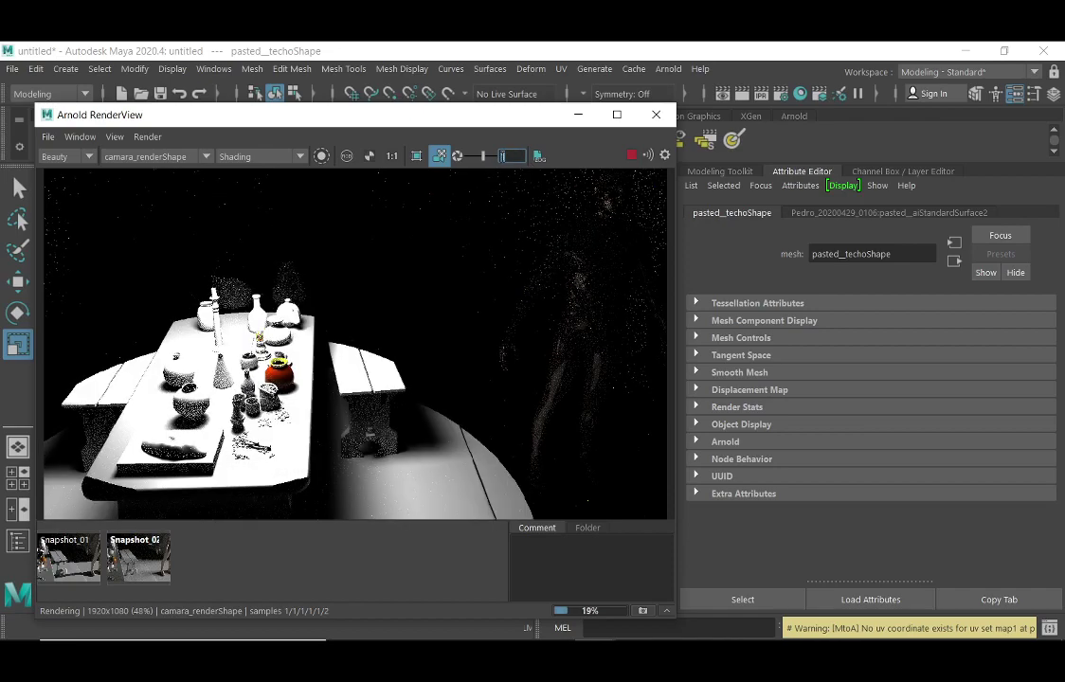
type("0")
key("Return")
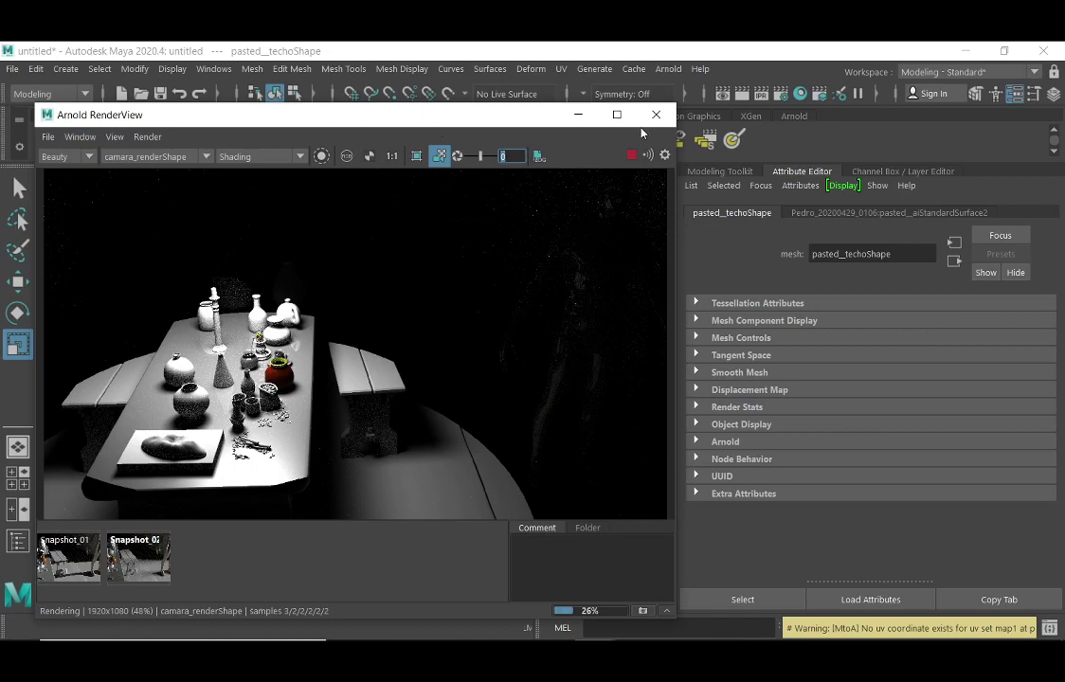
- Move the Arnold RenderView window aside and close it to get back to the scene viewport
left_click_drag(475, 125, 564, 138)
mouse_move(673, 642)
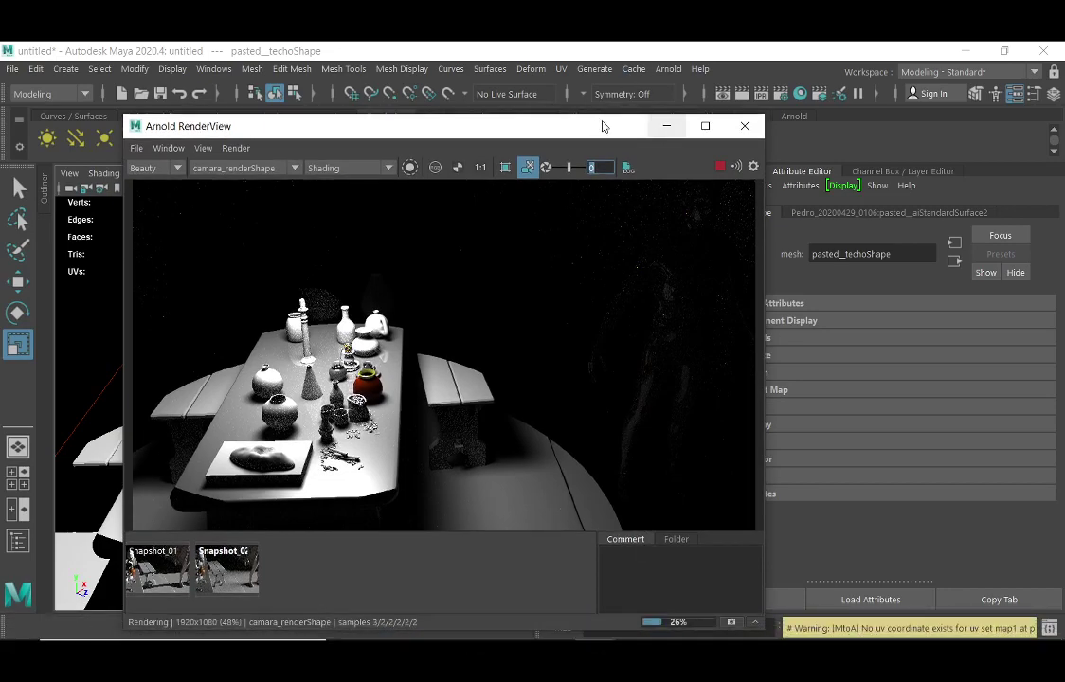
left_click_drag(585, 129, 606, 121)
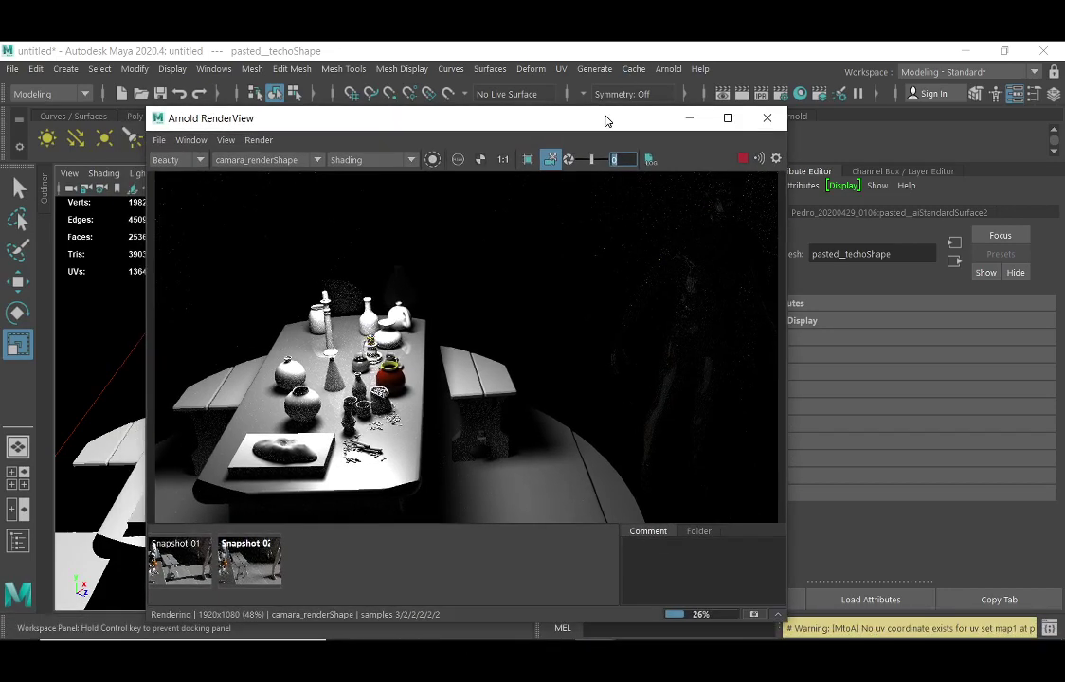
left_click(767, 117)
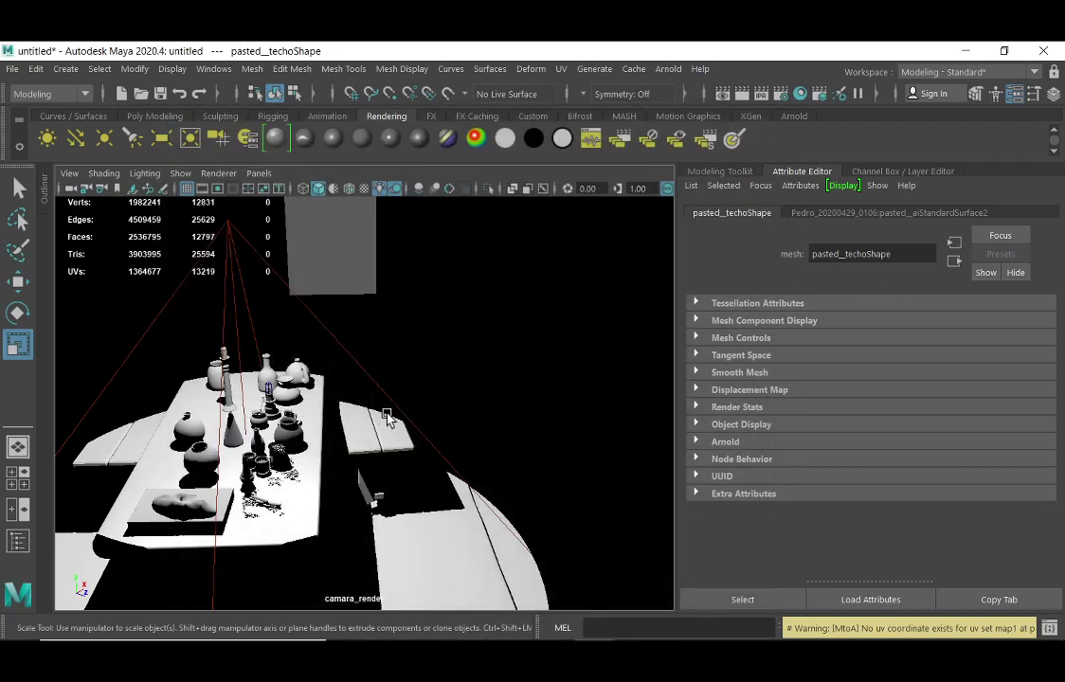
- Select the spot light above the table and lower its Aspect Ratio to about 0.417
left_click(256, 312)
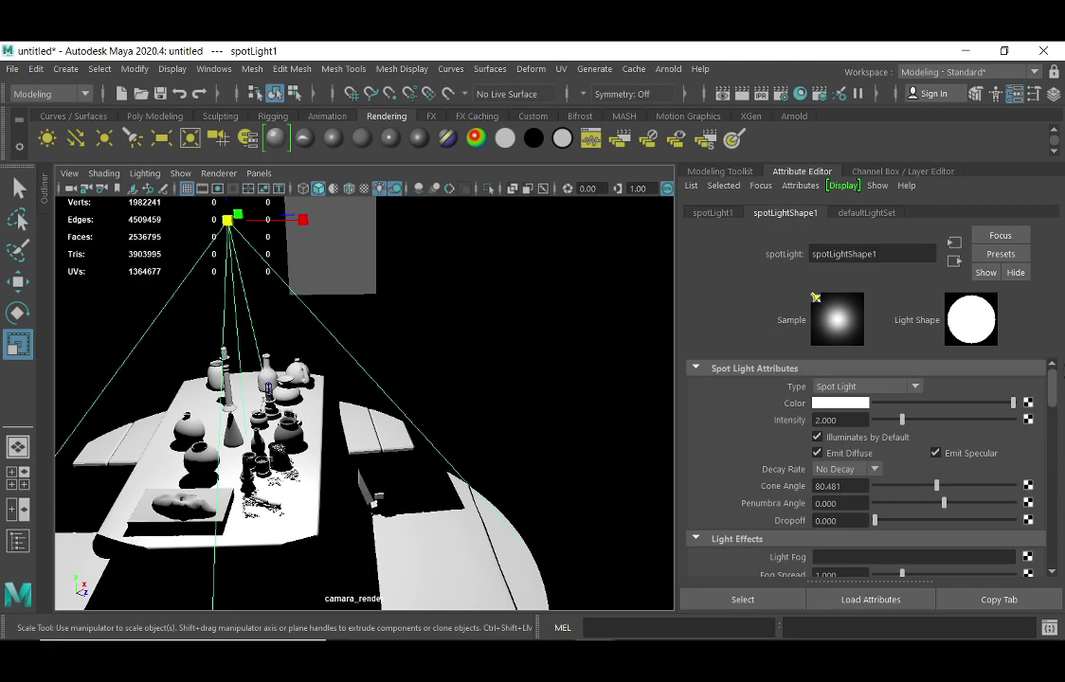
scroll(1054, 408, "down", 3)
left_click_drag(1054, 413, 1058, 484)
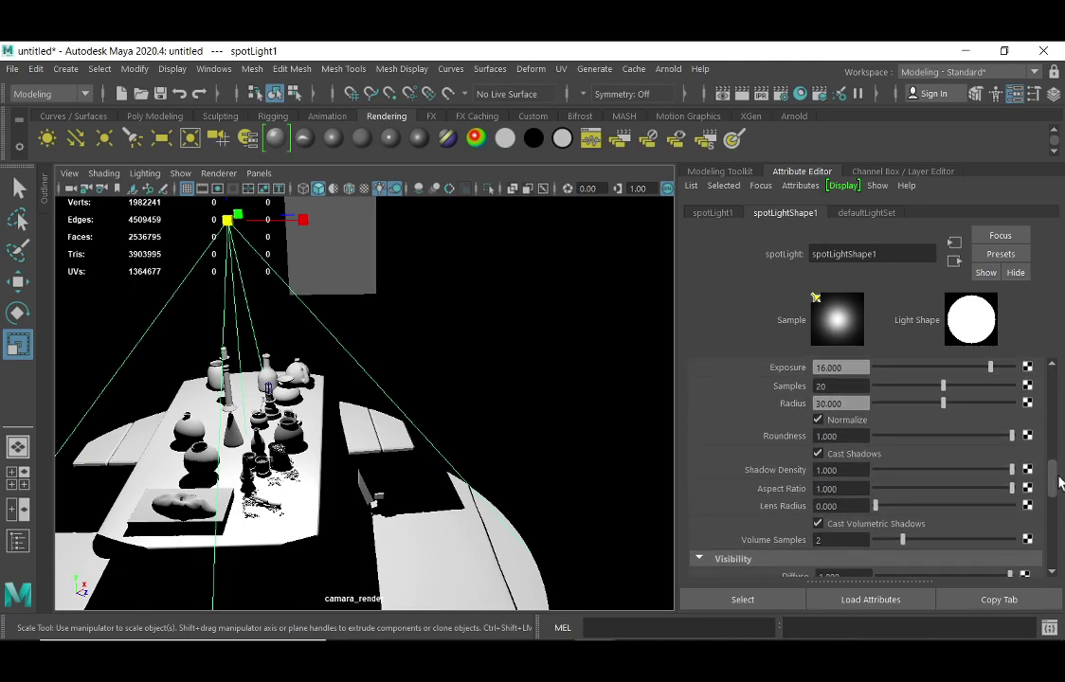
left_click_drag(1058, 484, 1058, 486)
left_click(848, 425)
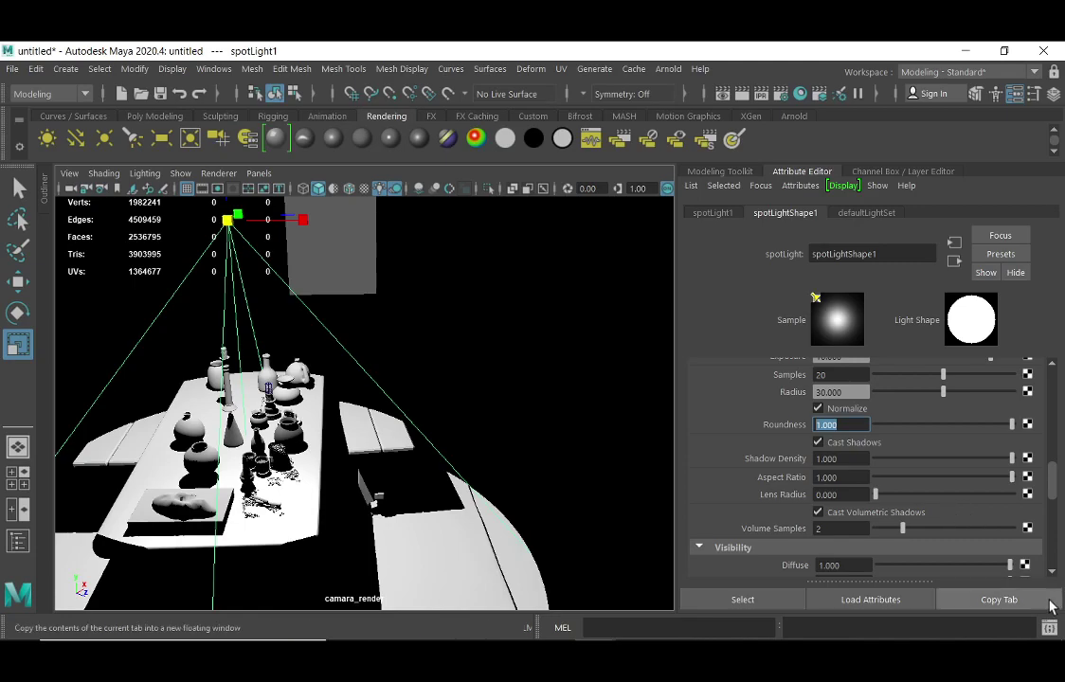
left_click_drag(1054, 479, 1057, 480)
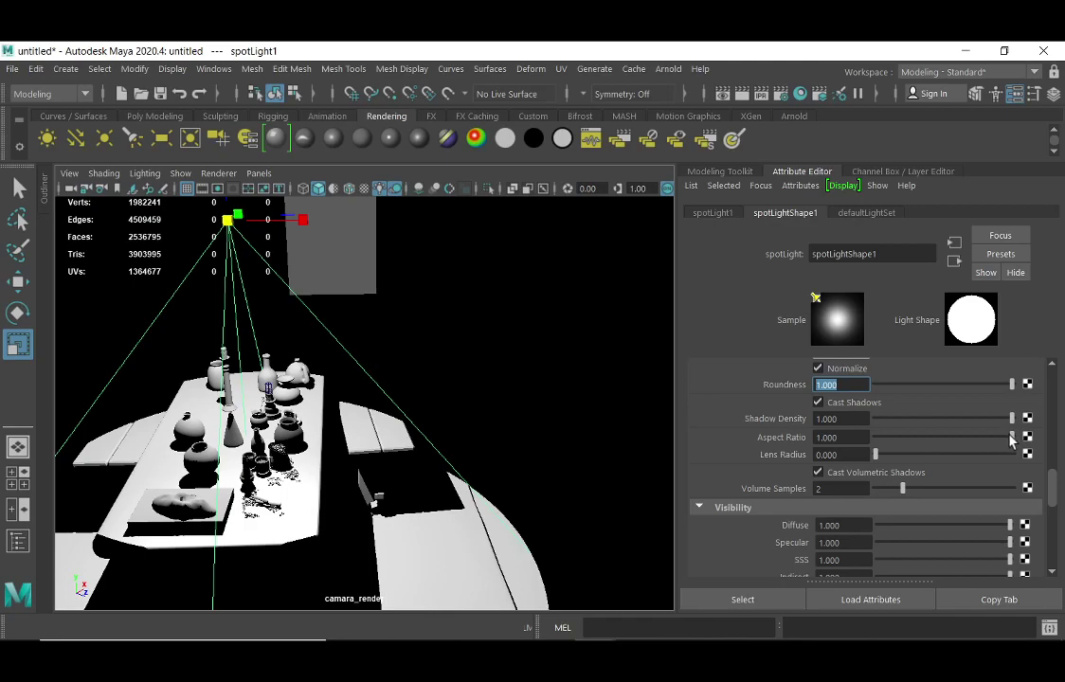
left_click_drag(1005, 437, 933, 437)
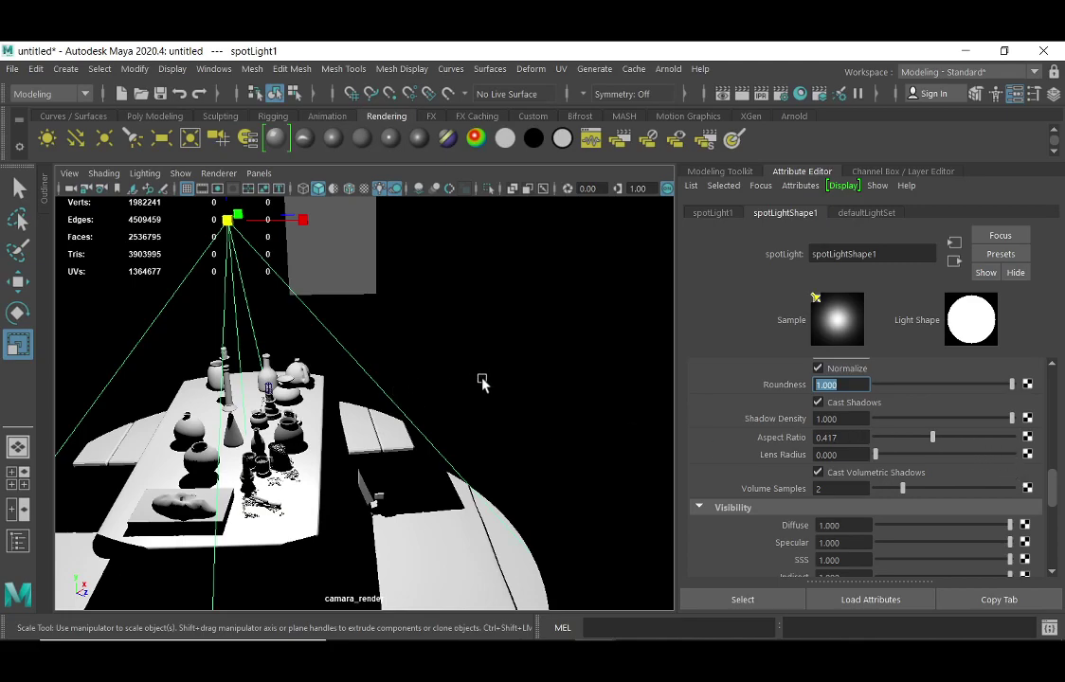
- Raise the spot light's Aspect Ratio to 0.670 and render the table scene in the Arnold RenderView, keeping the light's attributes uncovered
mouse_move(476, 380)
left_mouse_down("alt")
mouse_move(420, 387)
mouse_move(446, 400)
mouse_move(493, 394)
left_mouse_up("alt")
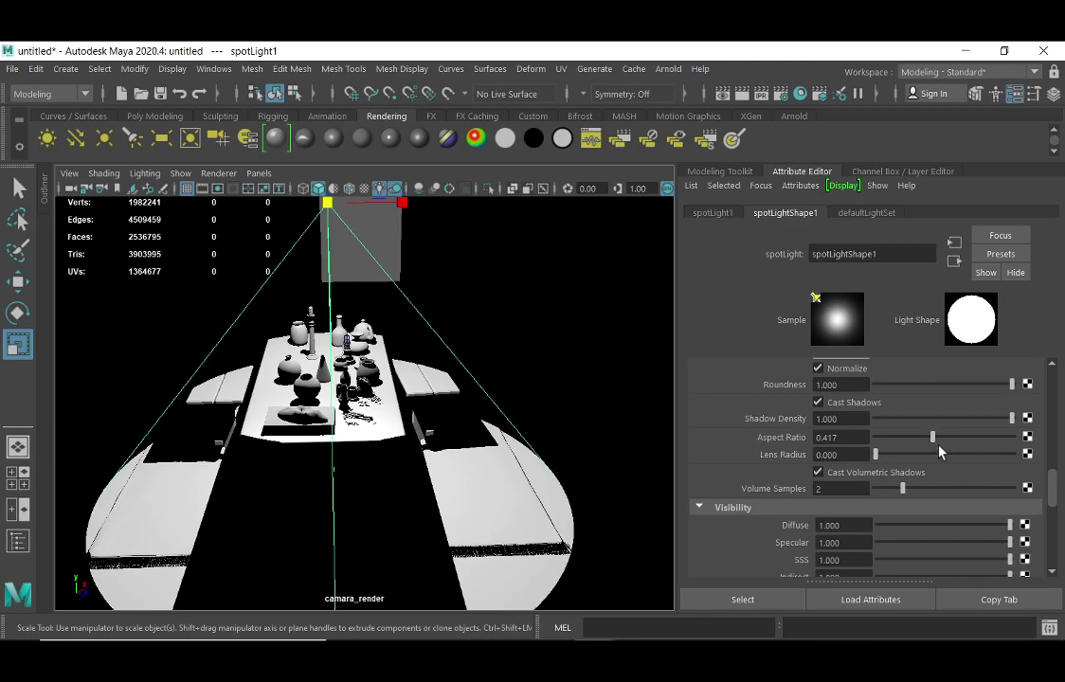
left_click_drag(932, 436, 967, 437)
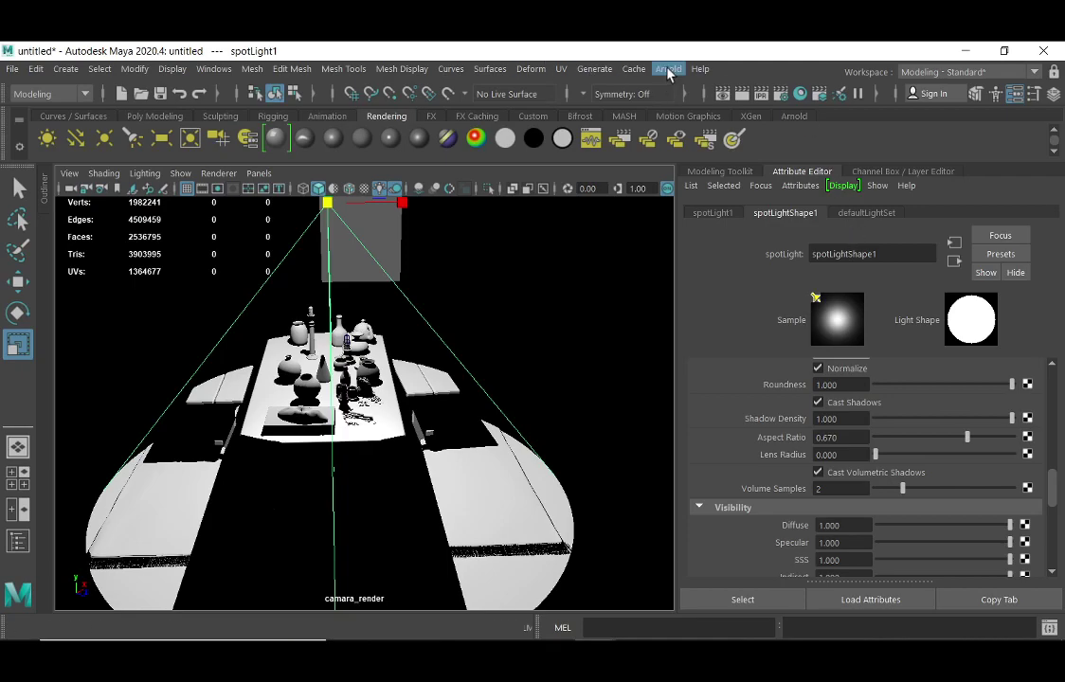
left_click(668, 68)
left_click(698, 101)
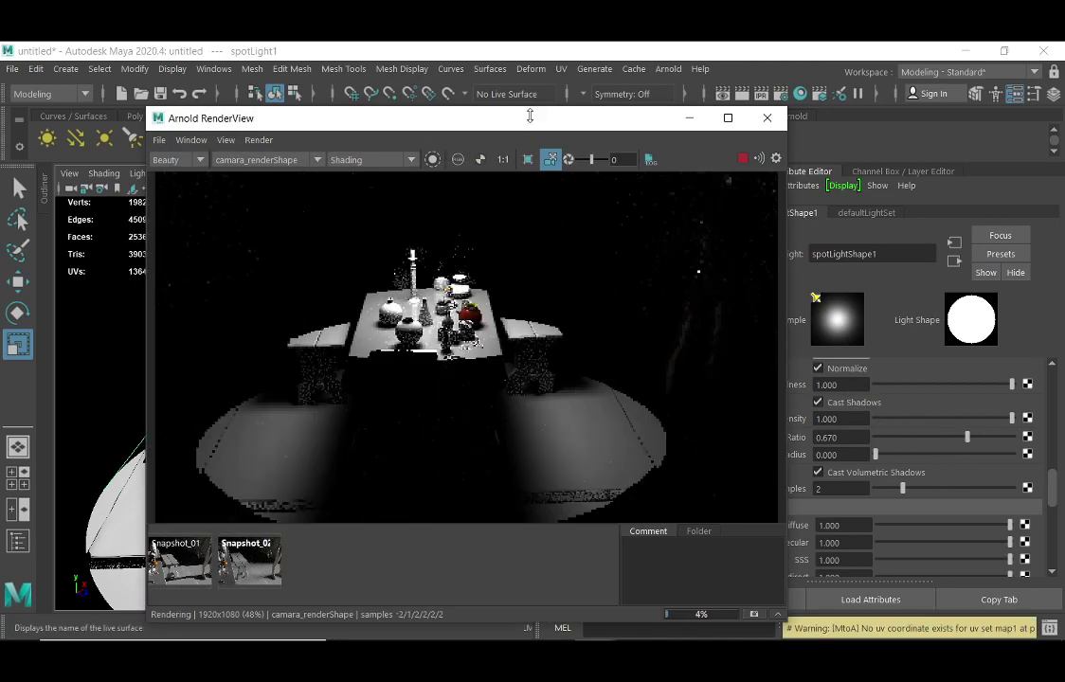
left_click_drag(523, 118, 457, 107)
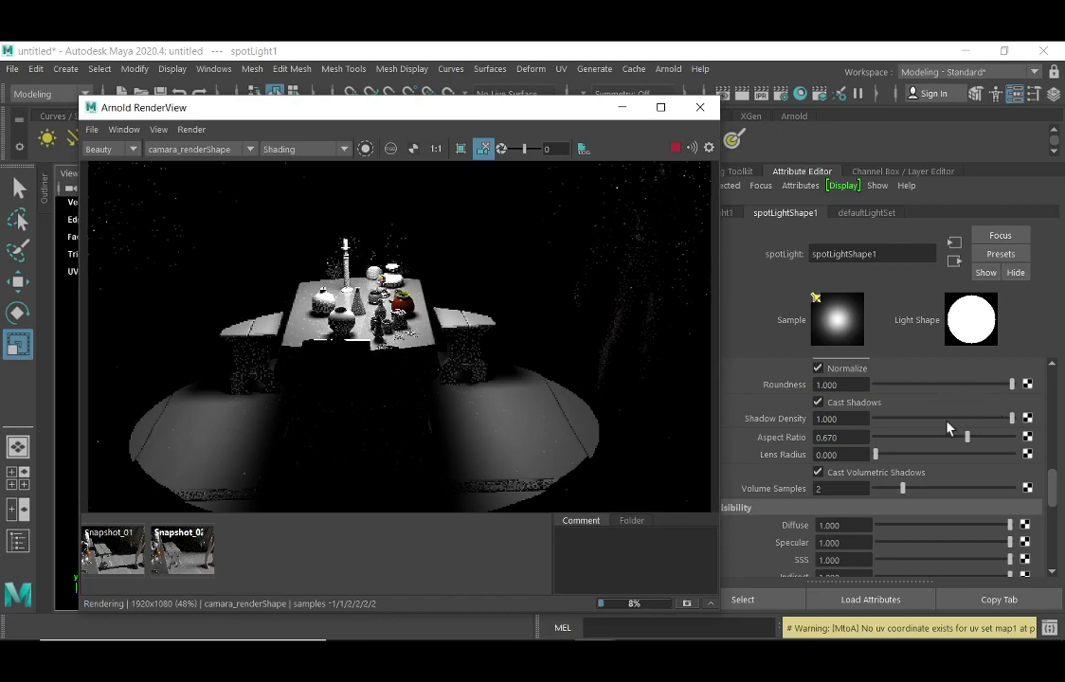
- Try Aspect Ratios of 0.587 and 0.665 on the spot light, return it to 1.000 and set the Lens Radius to 0.485
left_click(877, 444)
left_click_drag(877, 444, 954, 435)
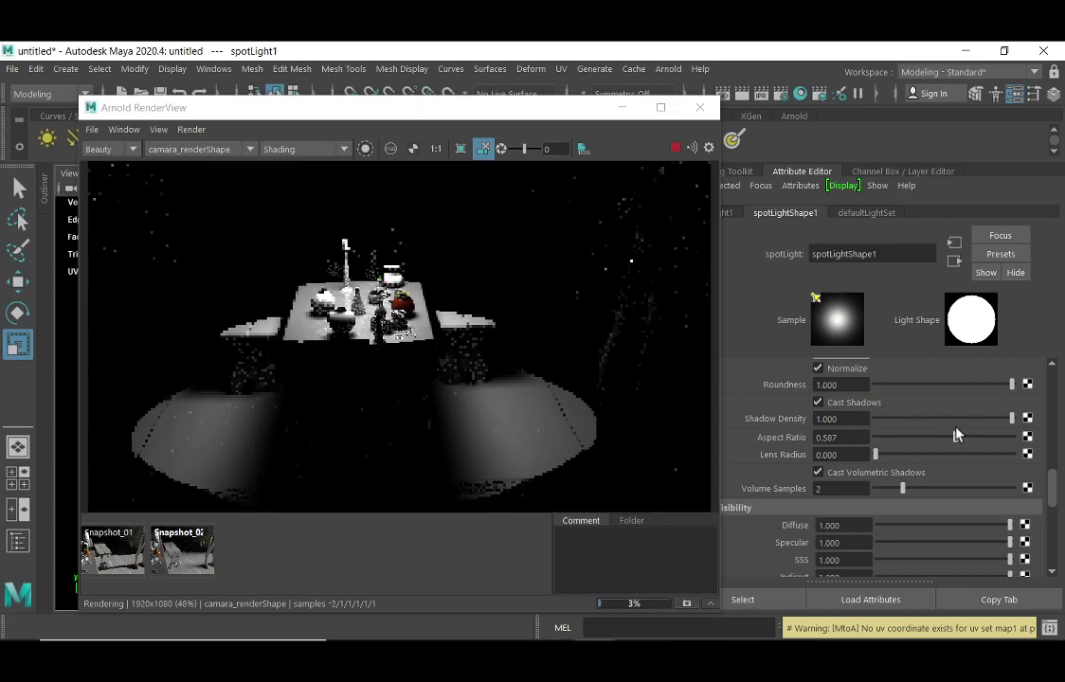
mouse_move(955, 435)
left_mouse_down()
mouse_move(934, 435)
mouse_move(968, 435)
left_mouse_up()
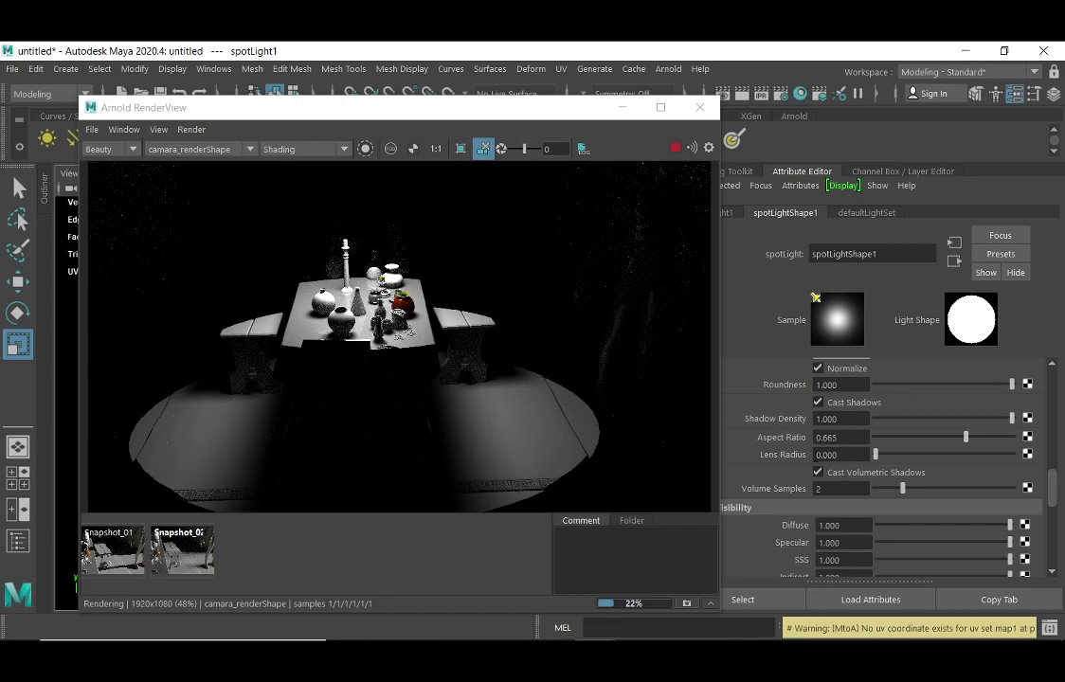
mouse_move(919, 456)
left_mouse_down()
mouse_move(1029, 457)
mouse_move(934, 458)
mouse_move(982, 458)
mouse_move(906, 437)
mouse_move(1019, 433)
mouse_move(980, 461)
mouse_move(924, 454)
mouse_move(1001, 453)
mouse_move(903, 457)
mouse_move(943, 455)
left_mouse_up()
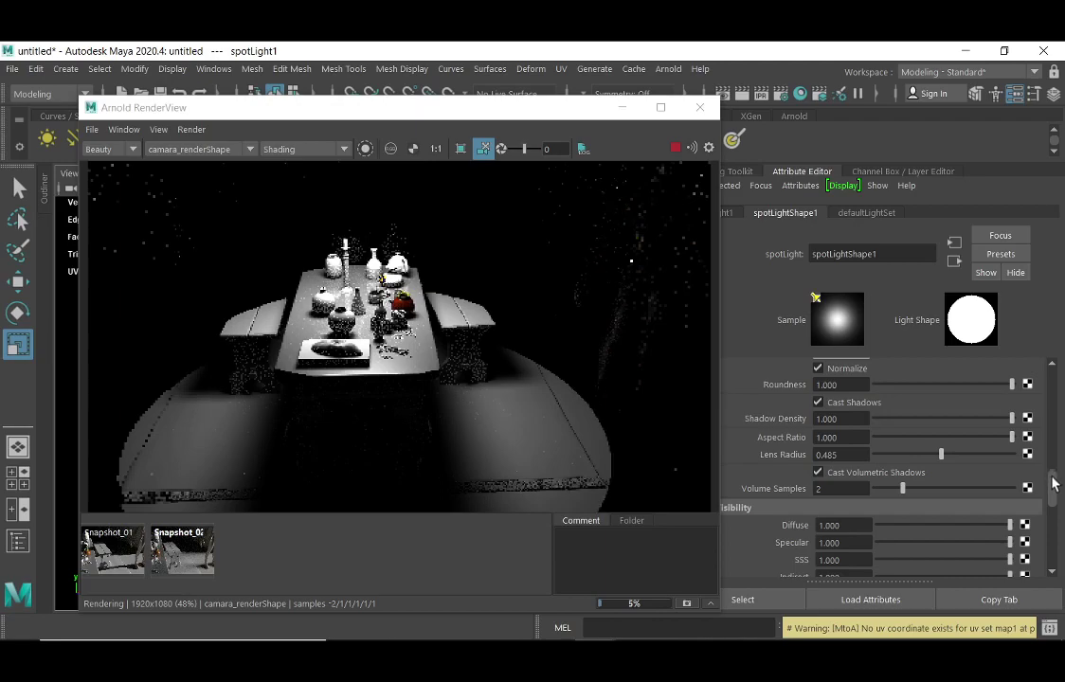
- Narrow the render window and reduce the spot light's Diffuse and Specular visibility to 0
scroll(1054, 489, "down", 3)
scroll(1054, 492, "down", 1)
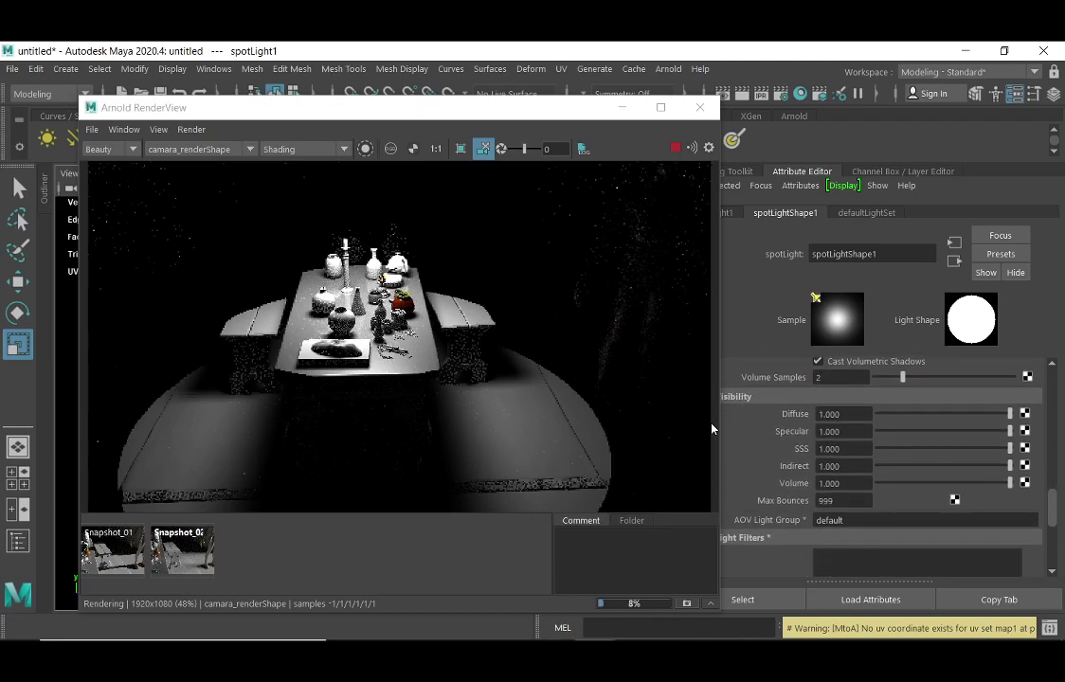
left_click_drag(720, 424, 653, 424)
left_click_drag(1005, 422, 879, 418)
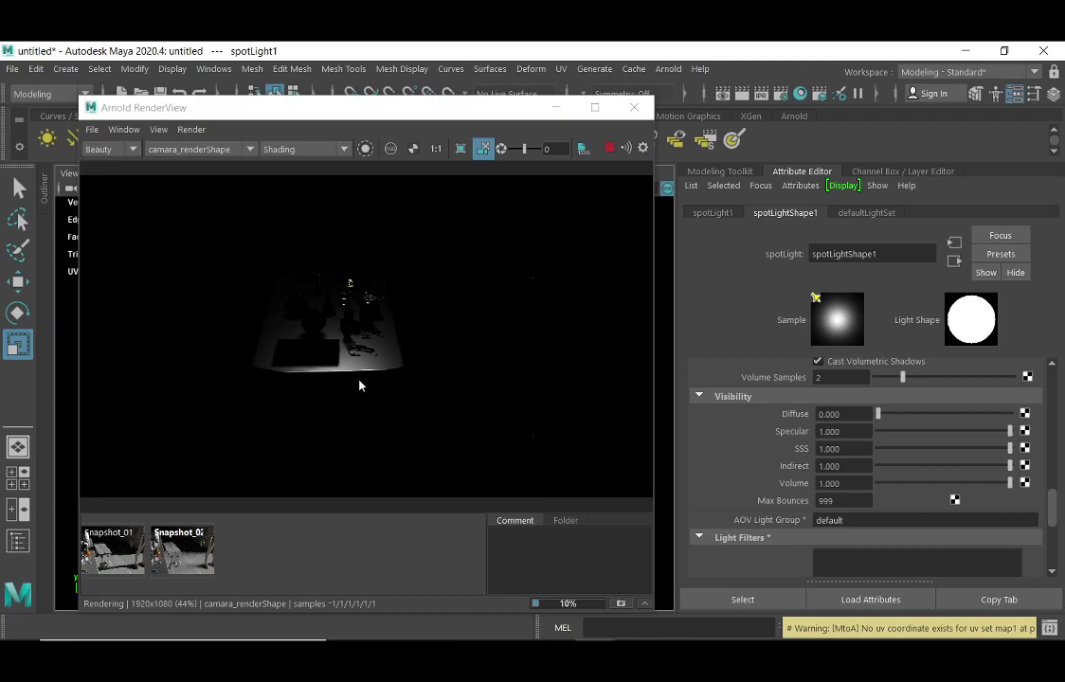
left_click_drag(1003, 432, 806, 431)
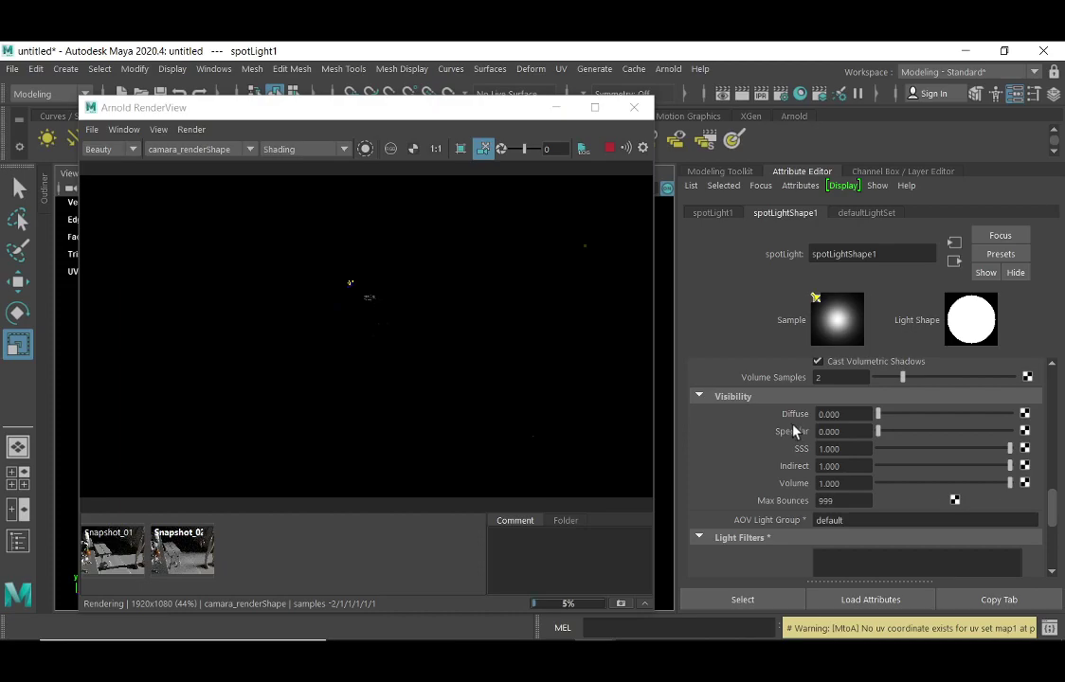
- Restore the spot light's Specular and Diffuse visibility to 1.000
left_click_drag(879, 431, 1048, 433)
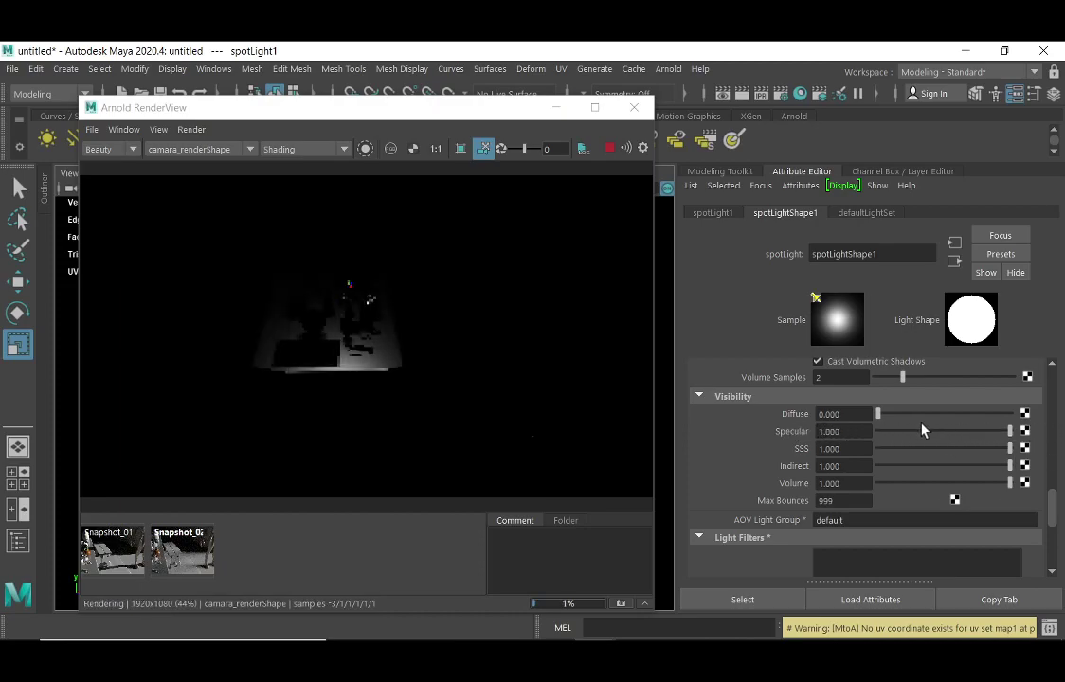
left_click_drag(895, 417, 1034, 414)
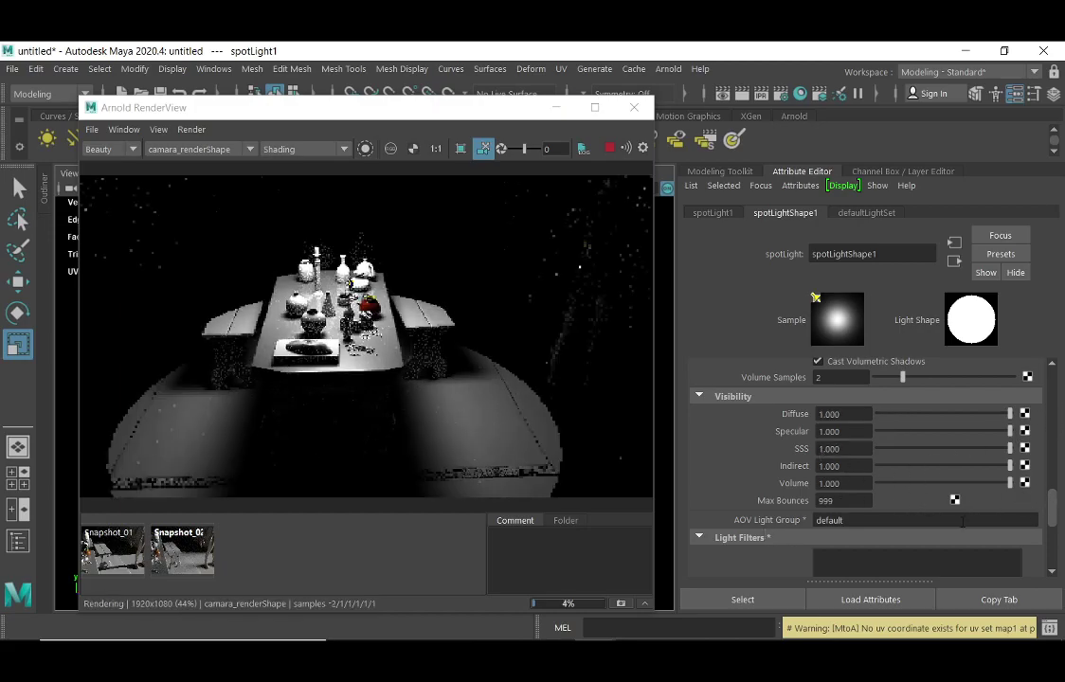
left_click_drag(1053, 503, 1049, 467)
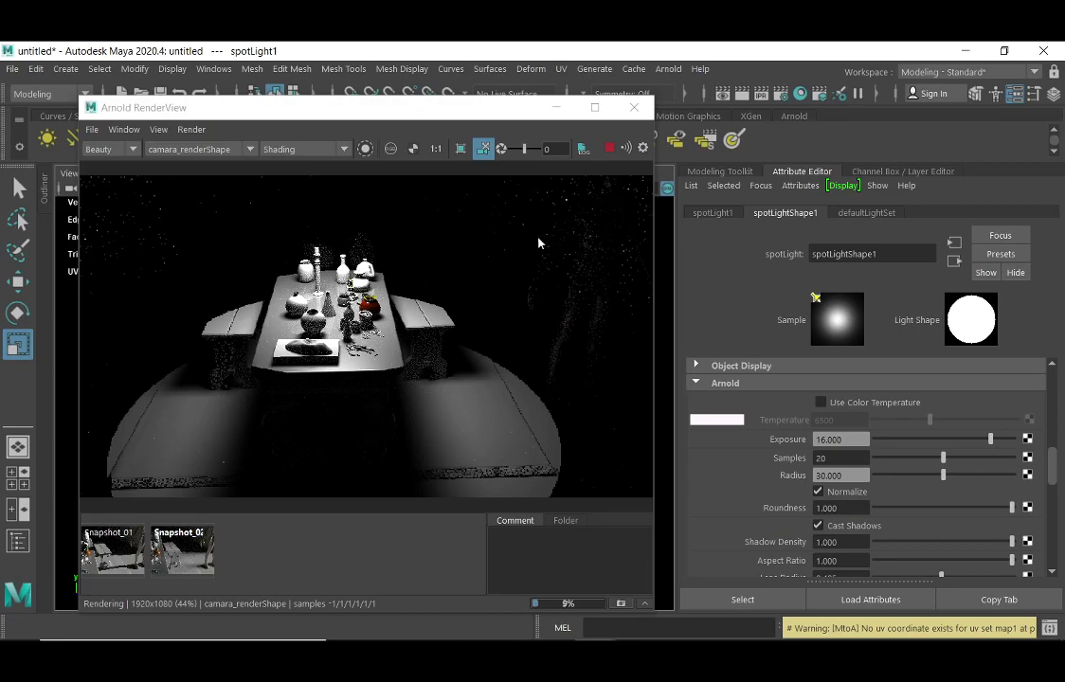
mouse_move(625, 647)
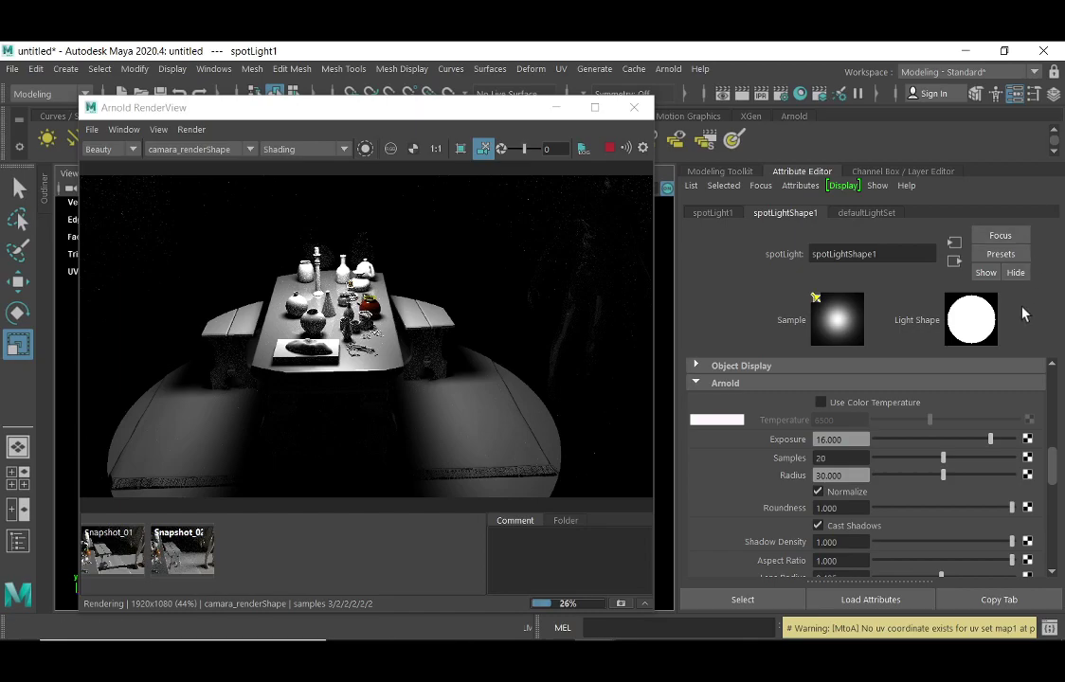
left_click_drag(347, 109, 418, 103)
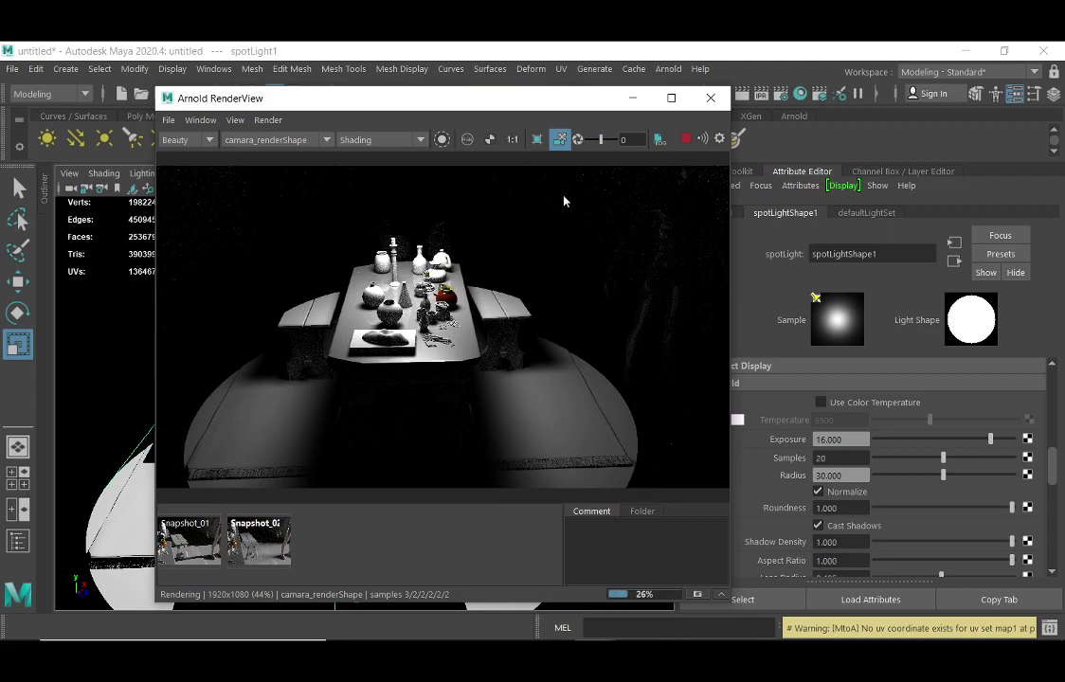
left_click(517, 625)
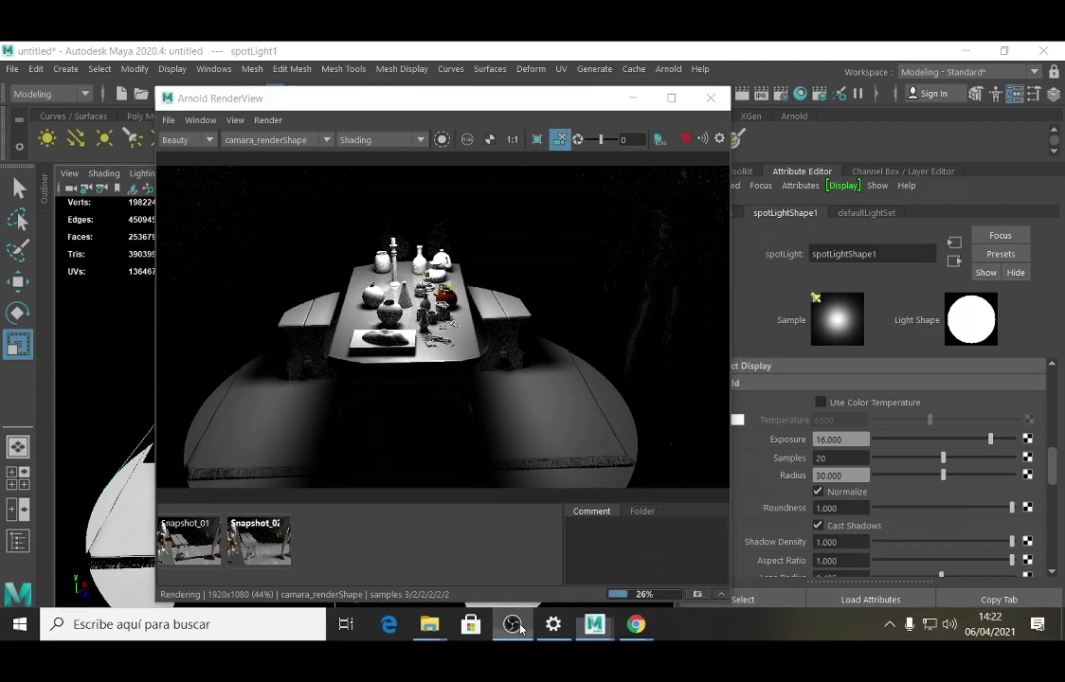